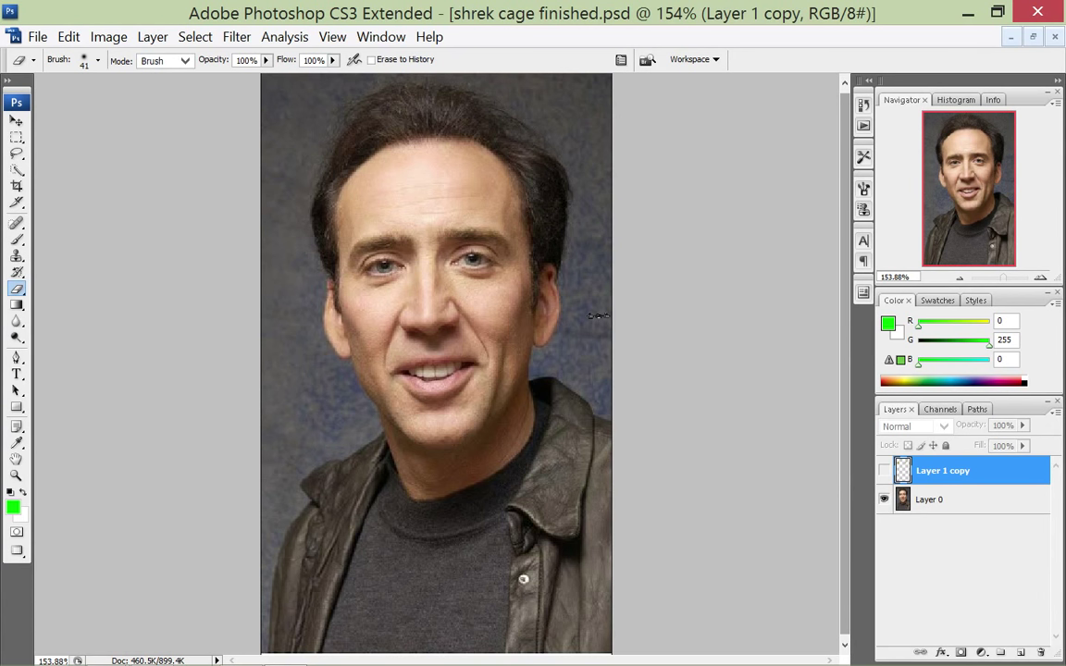
Show Layer 1 copy to preview the Shrek ears on the portrait, and hide it again
key("ctrl+z")
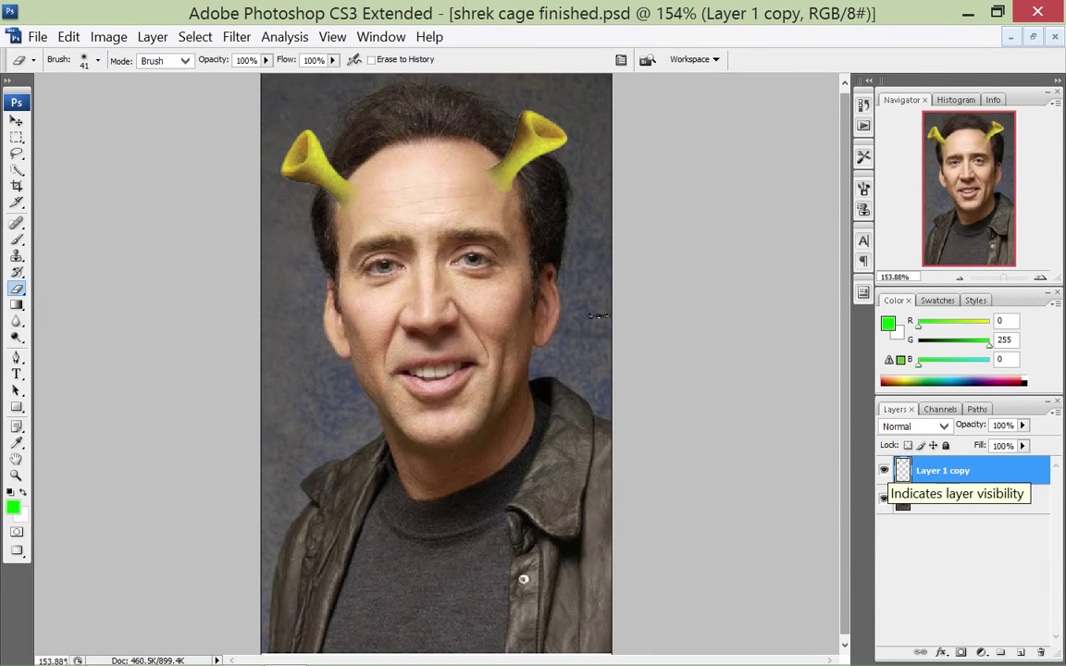
left_click(884, 470)
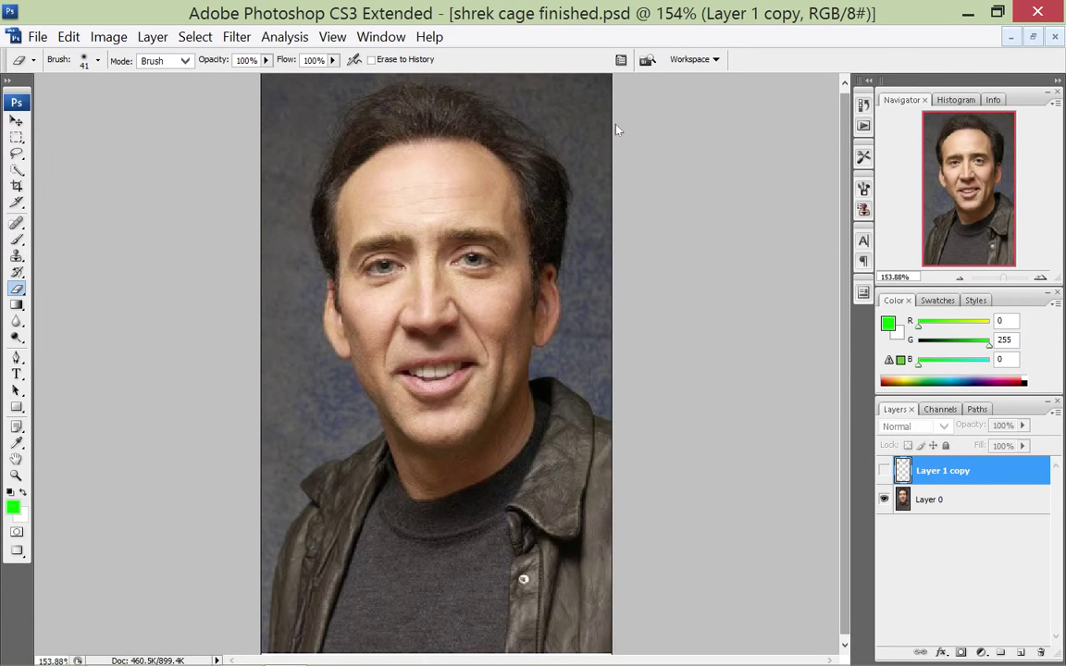
Select the face, ears and neck skin on Layer 0 with the Quick Selection tool
left_click(16, 152)
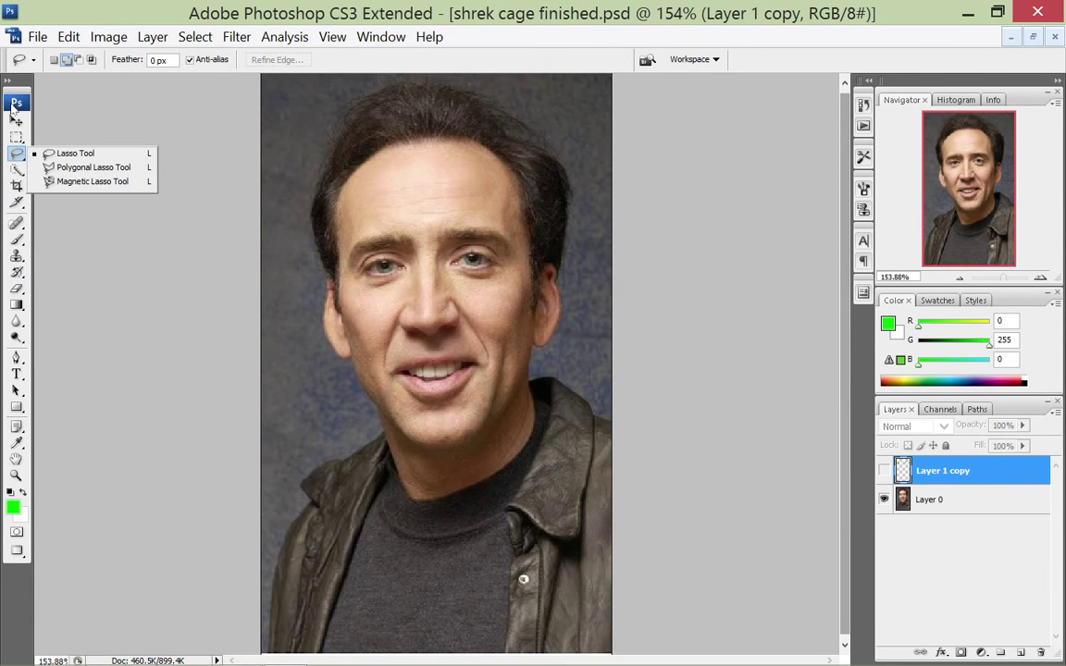
left_click(16, 169)
left_click(51, 115)
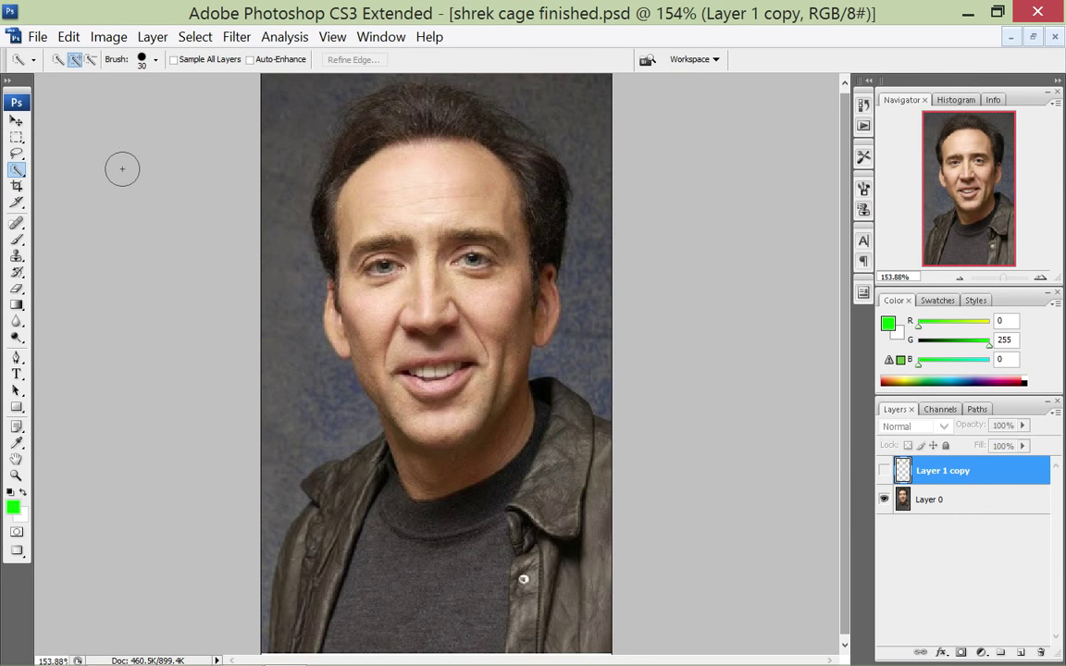
scroll(469, 231, "up", 3)
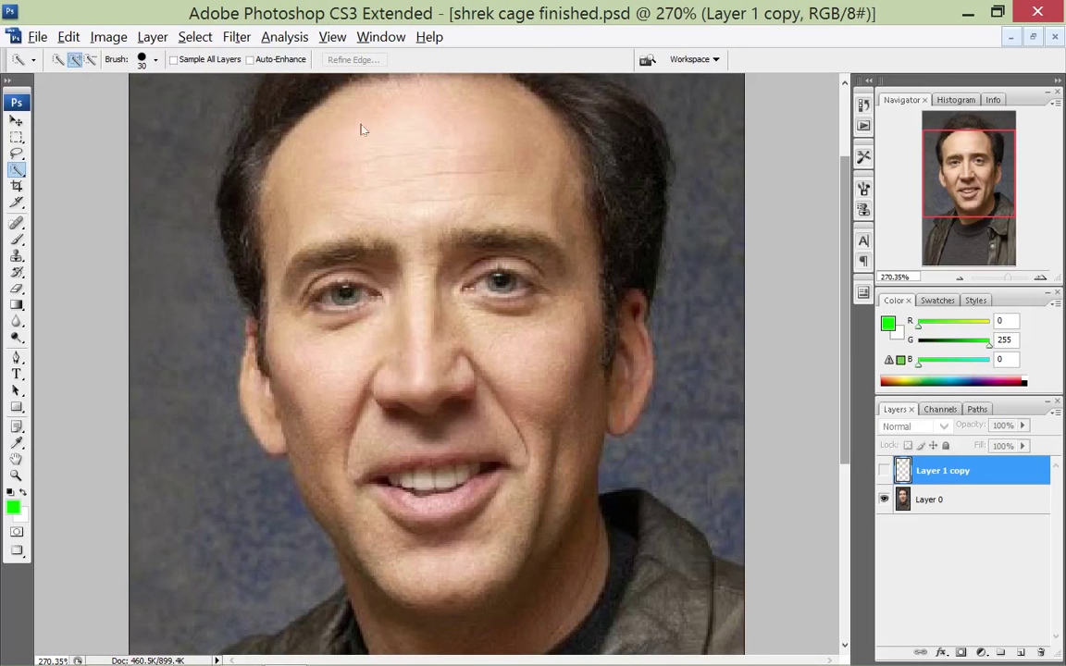
scroll(566, 207, "up", 1)
mouse_move(524, 203)
left_mouse_down()
mouse_move(458, 173)
mouse_move(450, 152)
mouse_move(368, 215)
mouse_move(377, 250)
left_mouse_up()
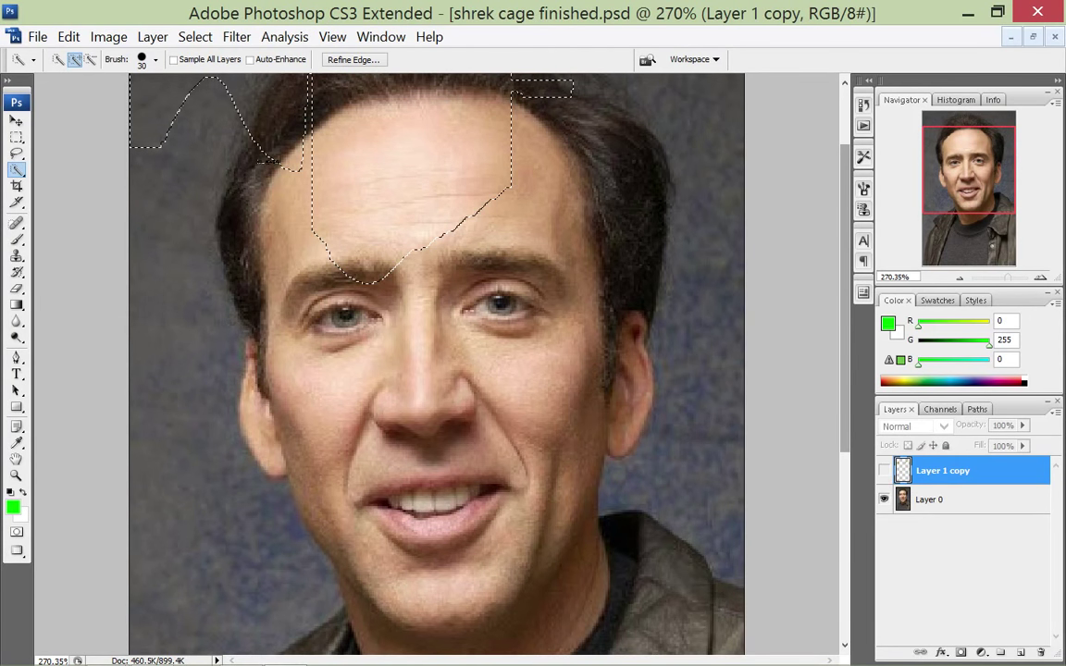
key("ctrl+z")
mouse_move(486, 276)
left_mouse_down()
mouse_move(476, 238)
mouse_move(315, 418)
mouse_move(273, 421)
mouse_move(332, 246)
mouse_move(416, 120)
mouse_move(518, 236)
mouse_move(525, 330)
mouse_move(463, 523)
mouse_move(472, 504)
left_mouse_up()
scroll(481, 482, "down", 3)
mouse_move(493, 435)
left_mouse_down()
mouse_move(409, 446)
mouse_move(398, 470)
mouse_move(344, 406)
mouse_move(360, 455)
mouse_move(392, 489)
mouse_move(426, 562)
left_mouse_up()
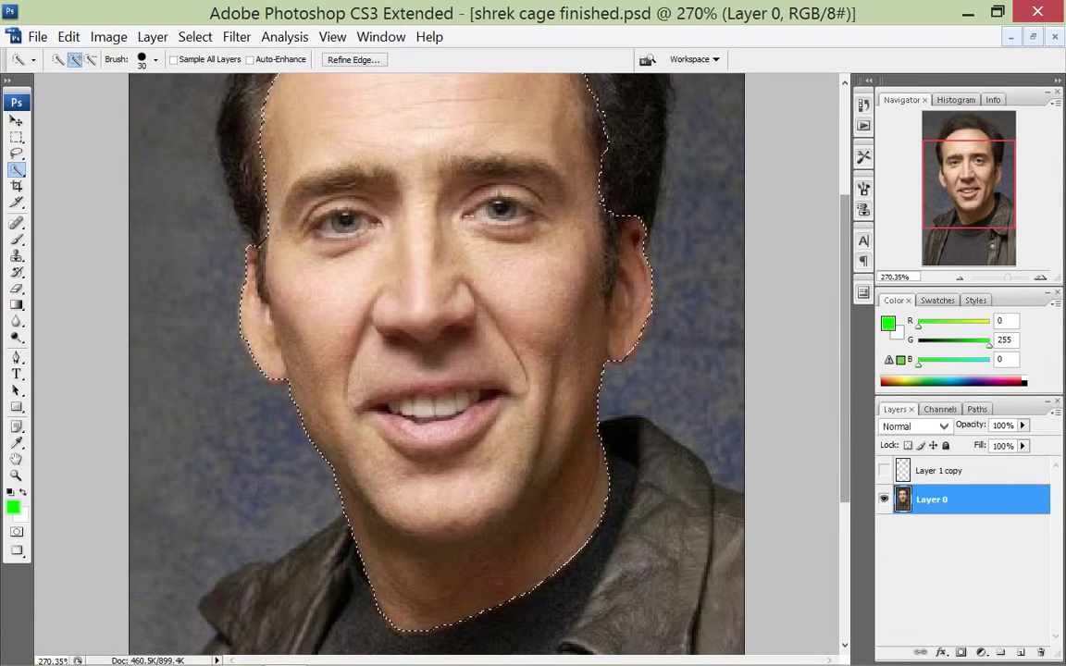
Extend the skin selection at the hairline above the forehead
scroll(599, 333, "up", 1)
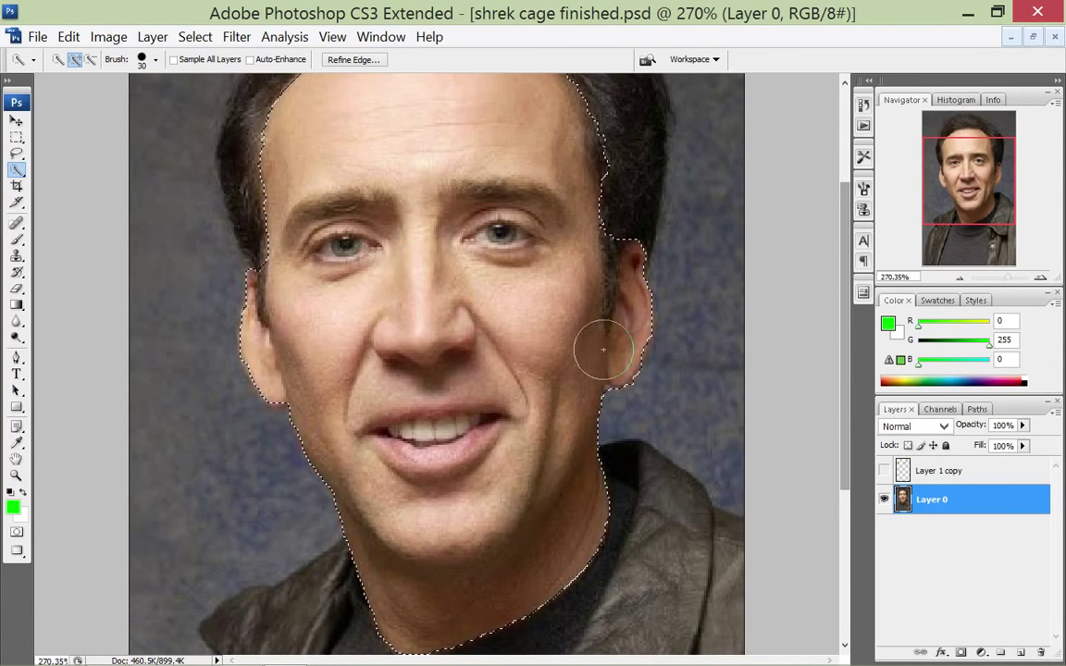
scroll(606, 342, "up", 5)
scroll(578, 329, "up", 2)
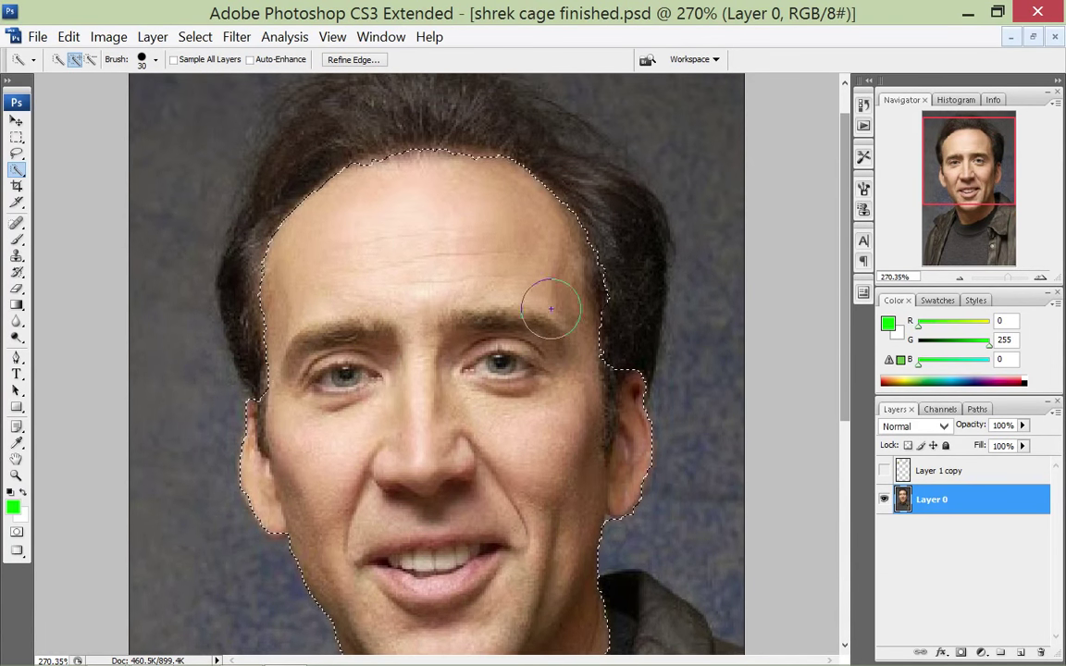
scroll(371, 277, "up", 2)
left_click(377, 209)
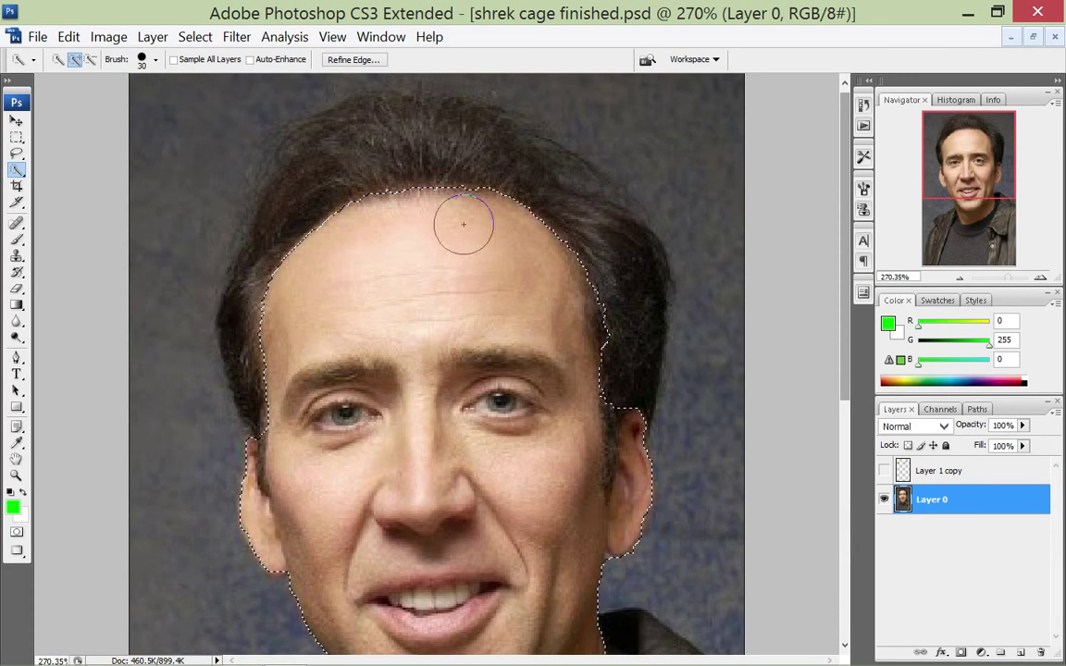
scroll(404, 219, "down", 2)
scroll(492, 298, "down", 4)
scroll(488, 304, "up", 2)
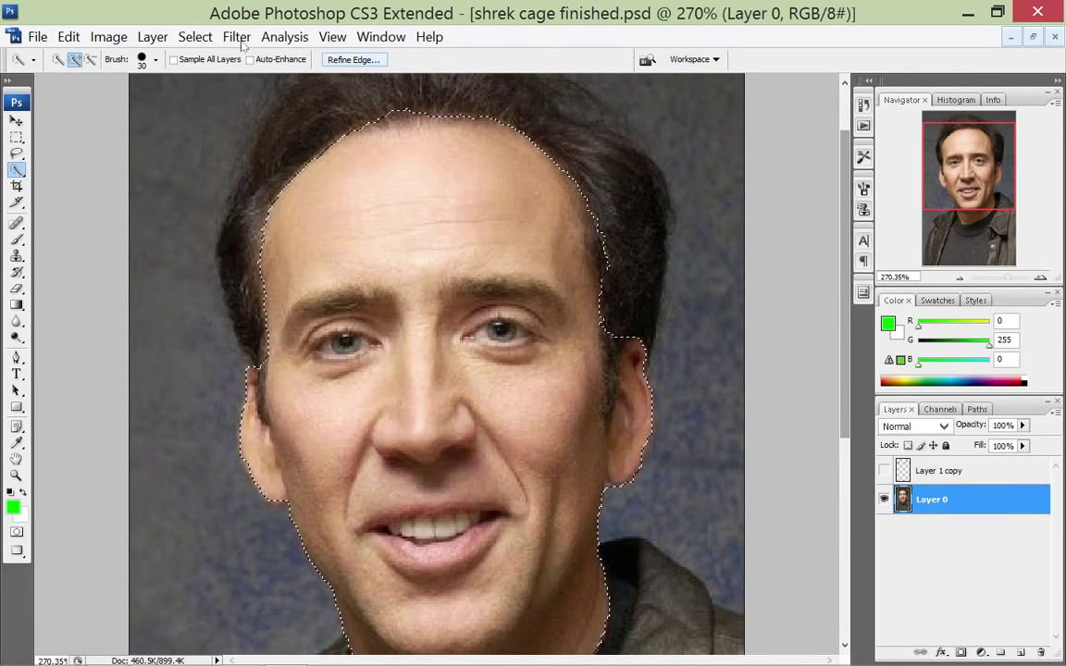
Refine the edge of the skin selection with a Smooth value of 39
left_click(353, 59)
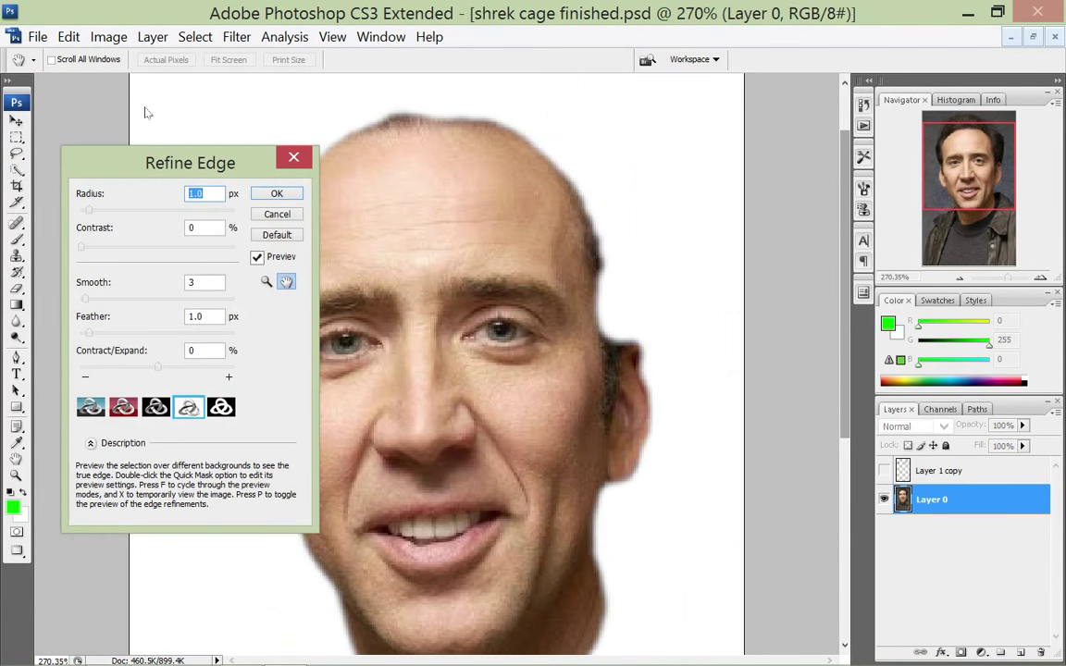
left_click_drag(222, 162, 854, 99)
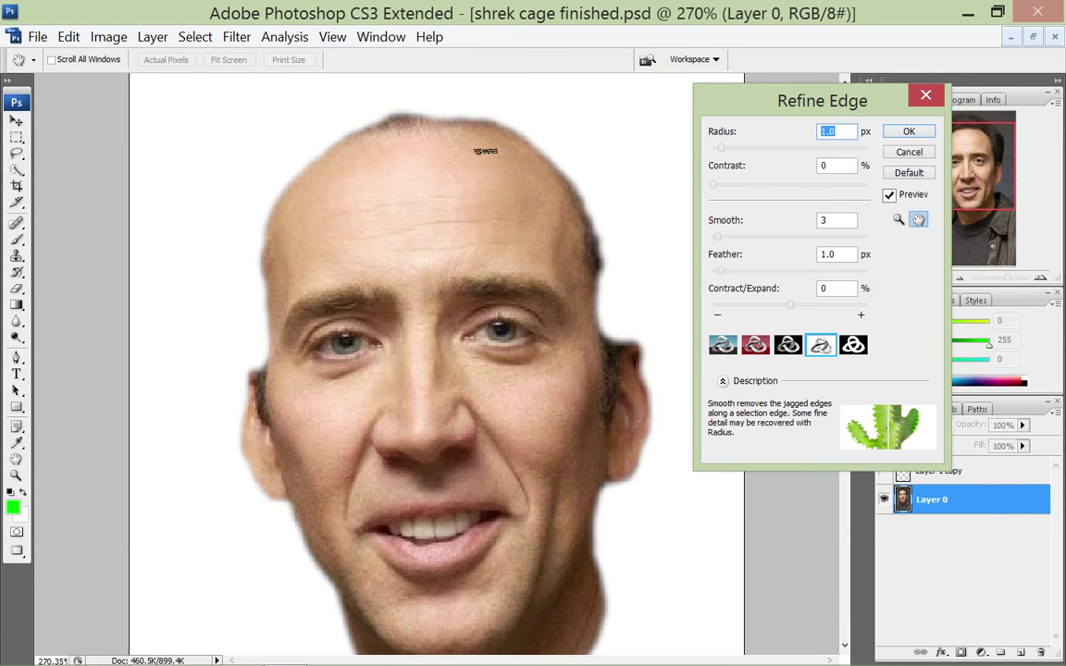
left_click_drag(717, 237, 779, 237)
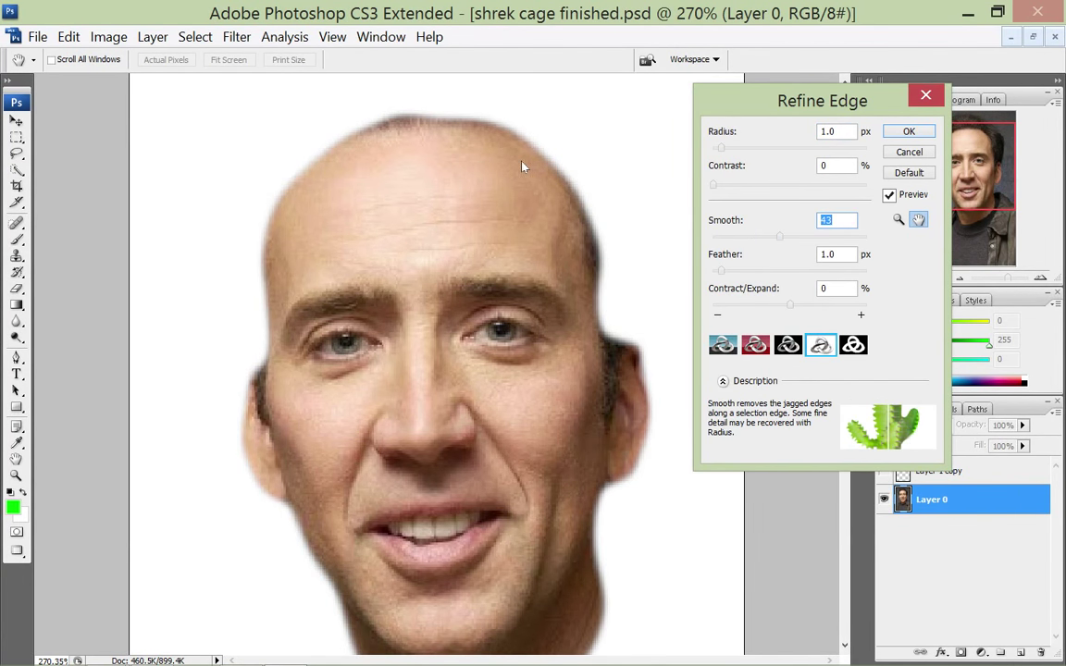
left_click_drag(756, 100, 731, 71)
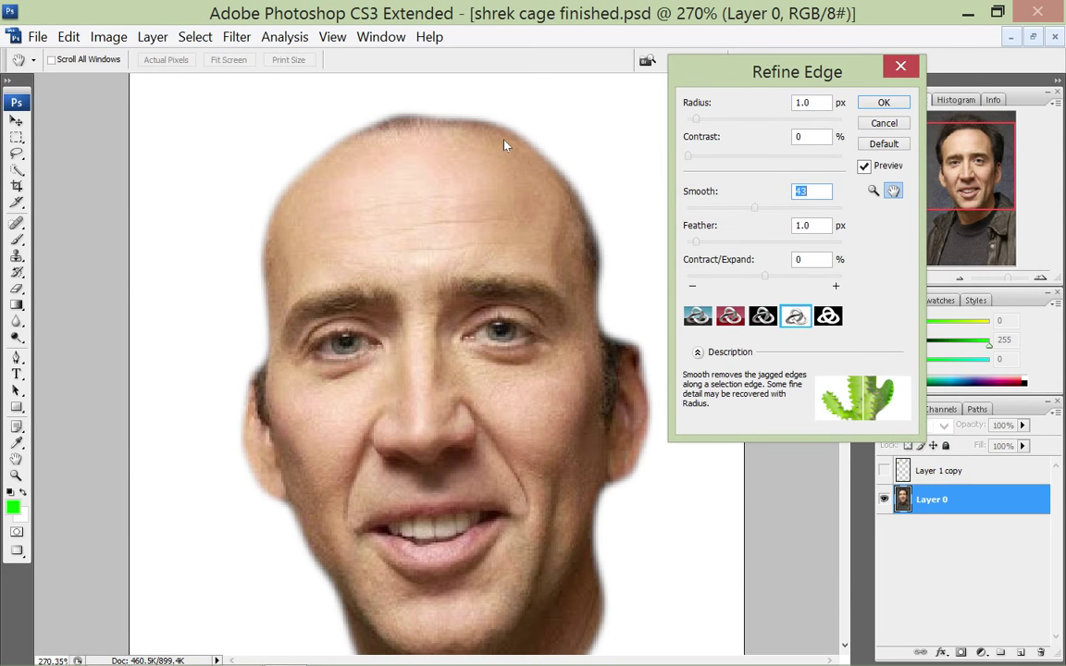
left_click_drag(755, 208, 747, 208)
Try feathering the selection edge by 3.3 px and 5.0 px
left_click_drag(697, 242, 716, 242)
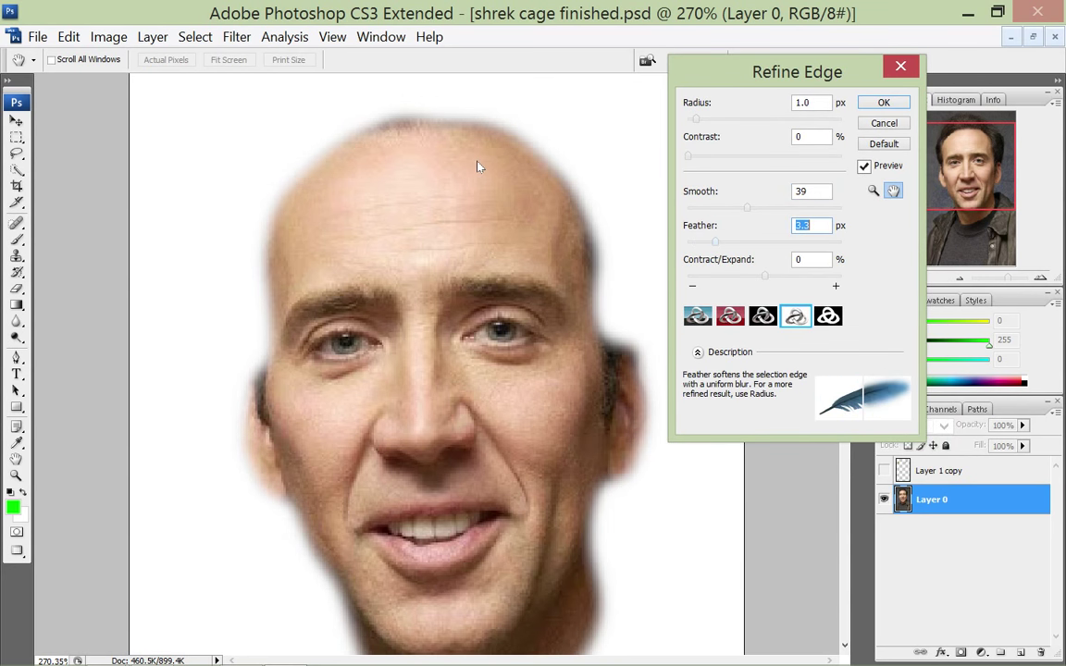
key("shift+Up")
key("shift+Up")
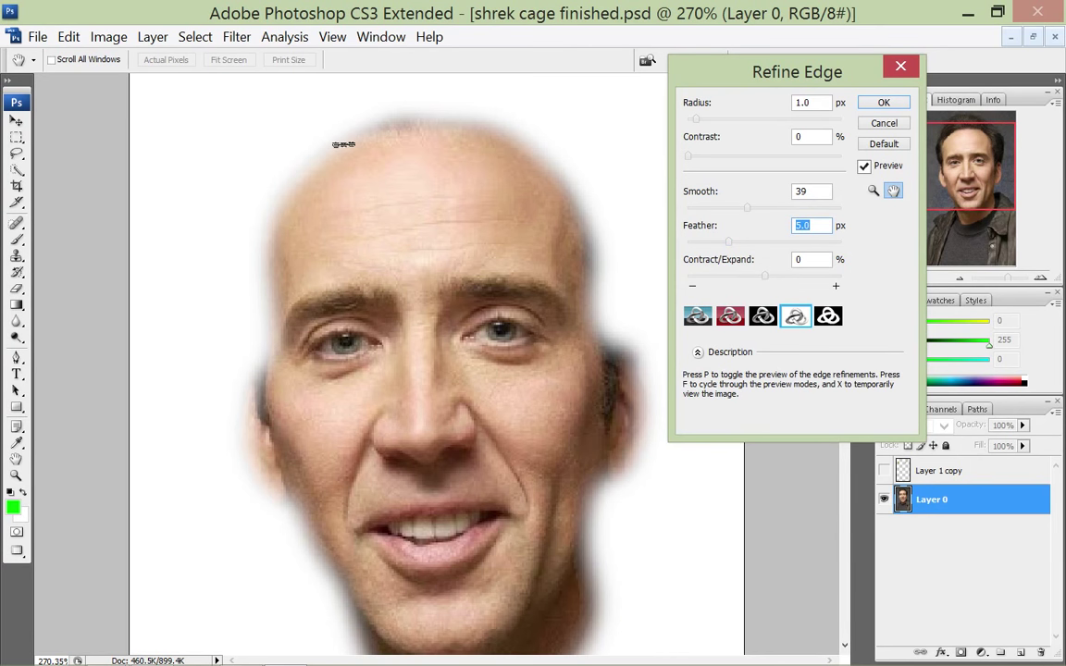
key("shift+Down")
key("shift+Down")
key("Up")
key("Up")
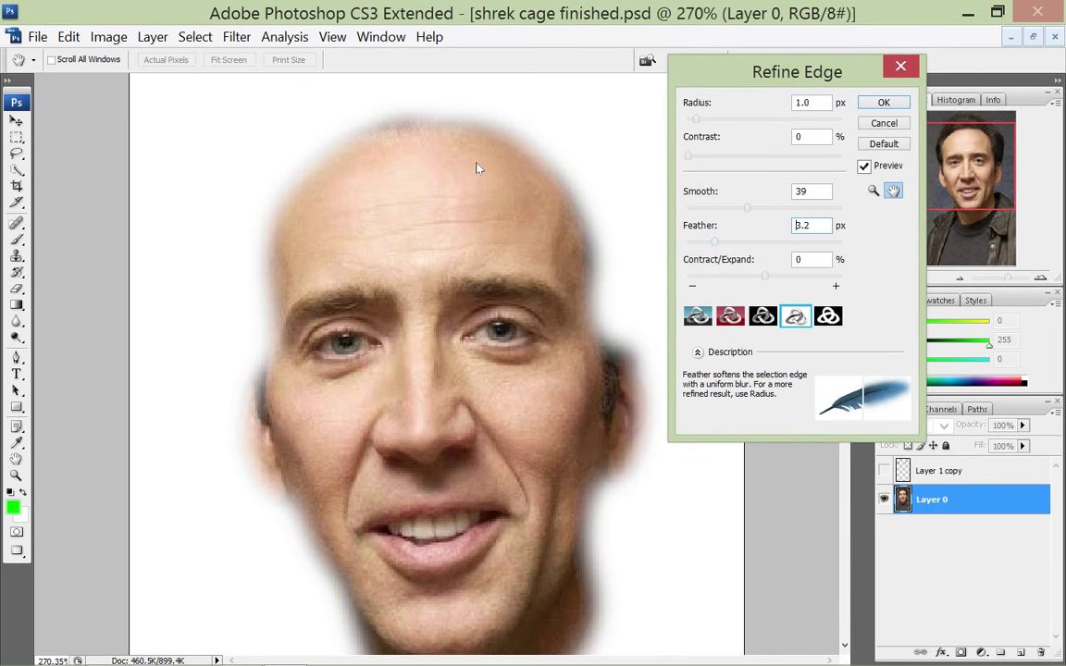
Set the selection's feather to 0.8 px and apply the edge refinement
key("shift+Down")
key("shift+Down")
key("shift+Down")
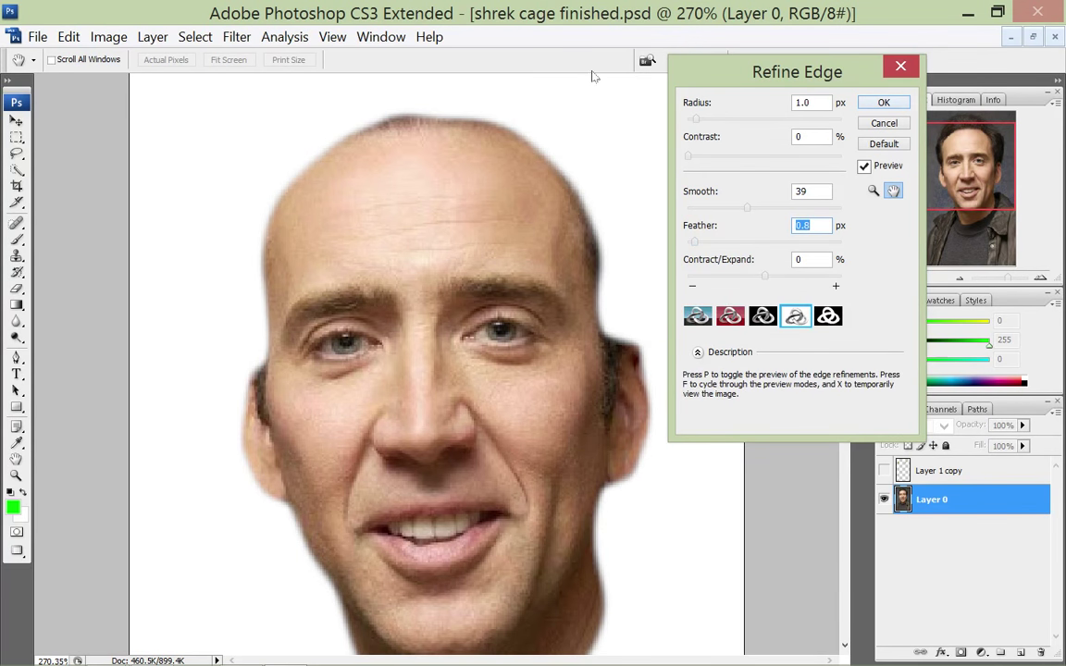
key("x")
key("Return")
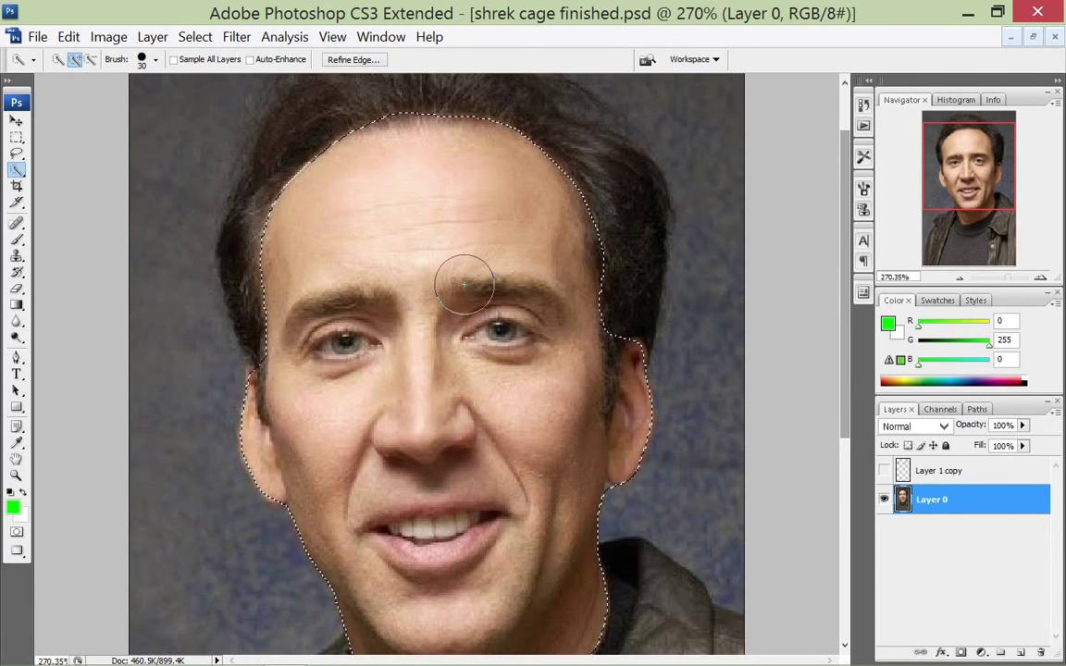
Copy the selected skin area from Layer 0 to a new layer
left_click(57, 36)
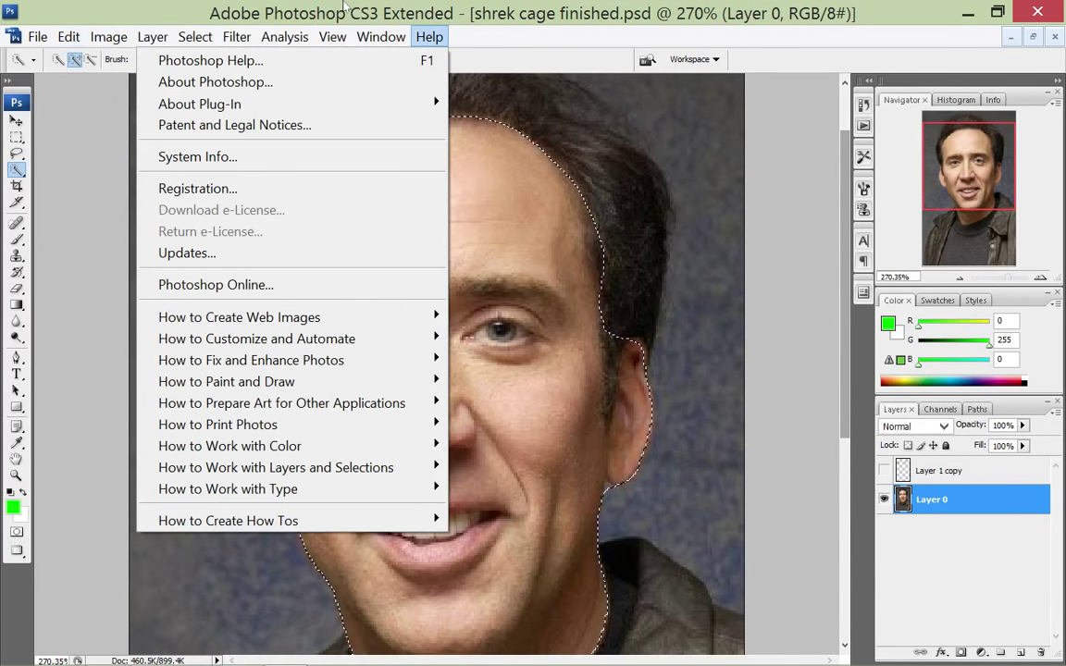
left_click(344, 5)
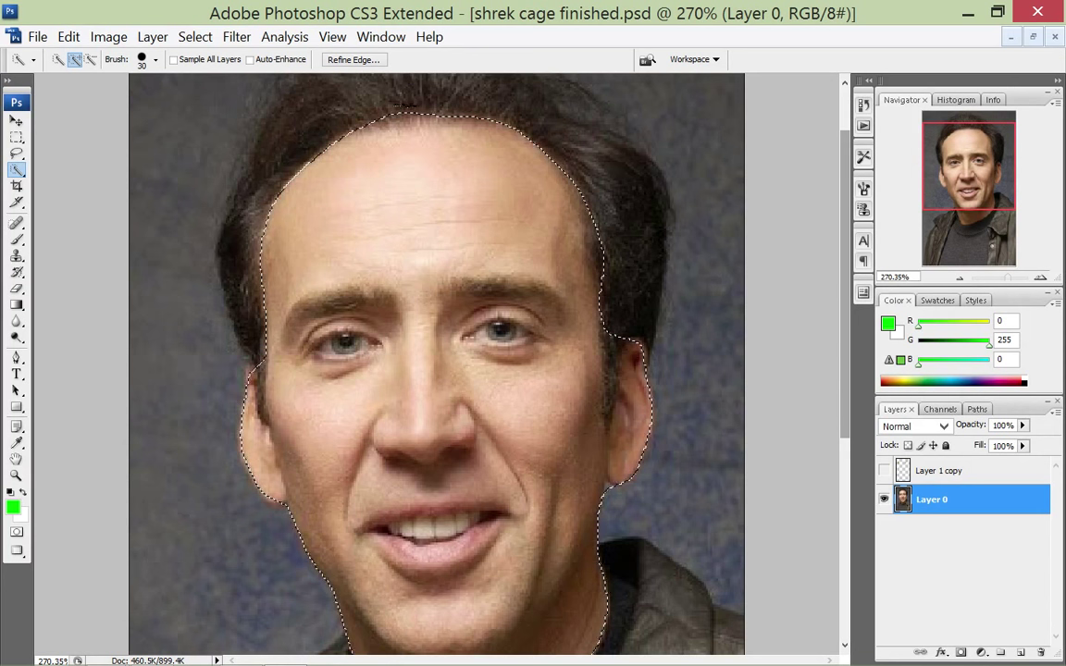
key("ctrl+j")
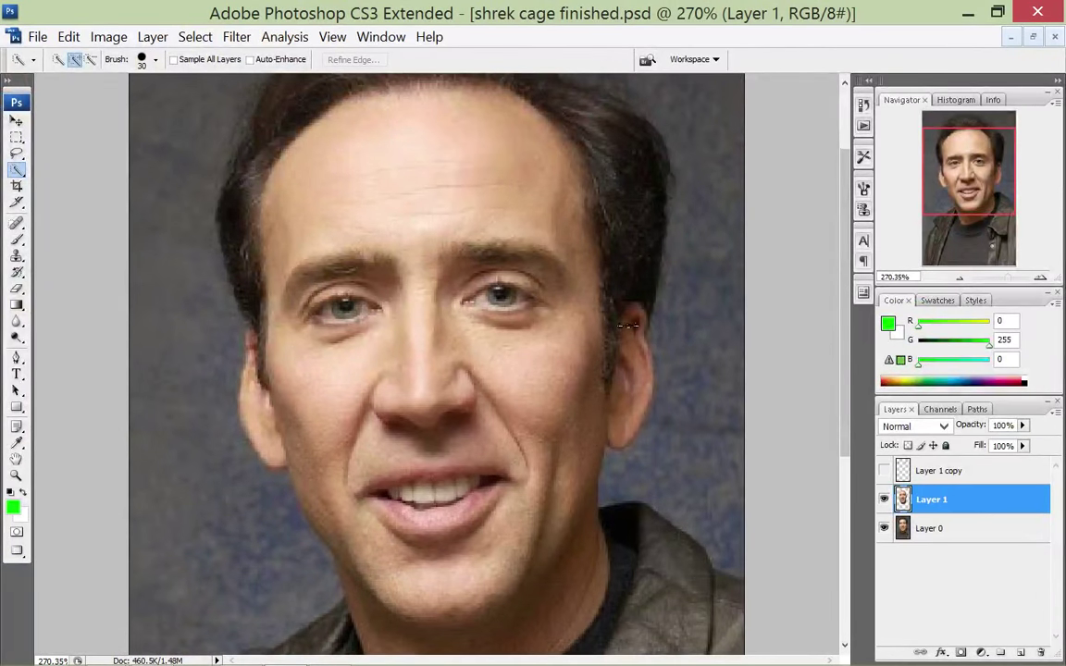
Isolate Layer 1 by hiding Layer 0 and examine the edges of the cut-out face
key("alt+bracketright")
key("alt+bracketleft")
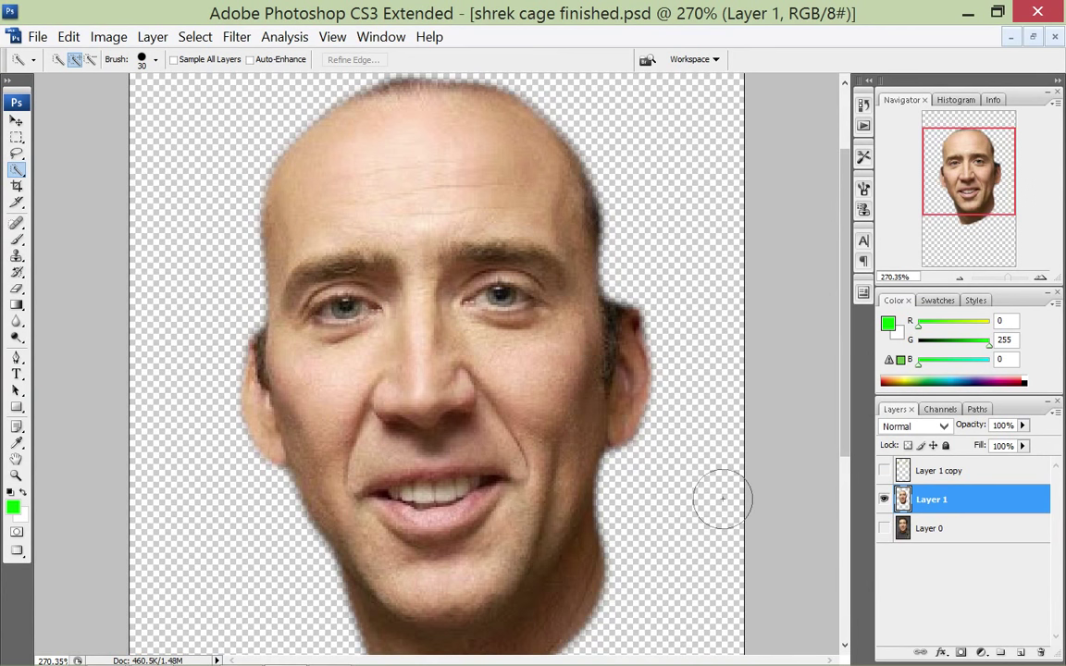
scroll(614, 443, "down", 5)
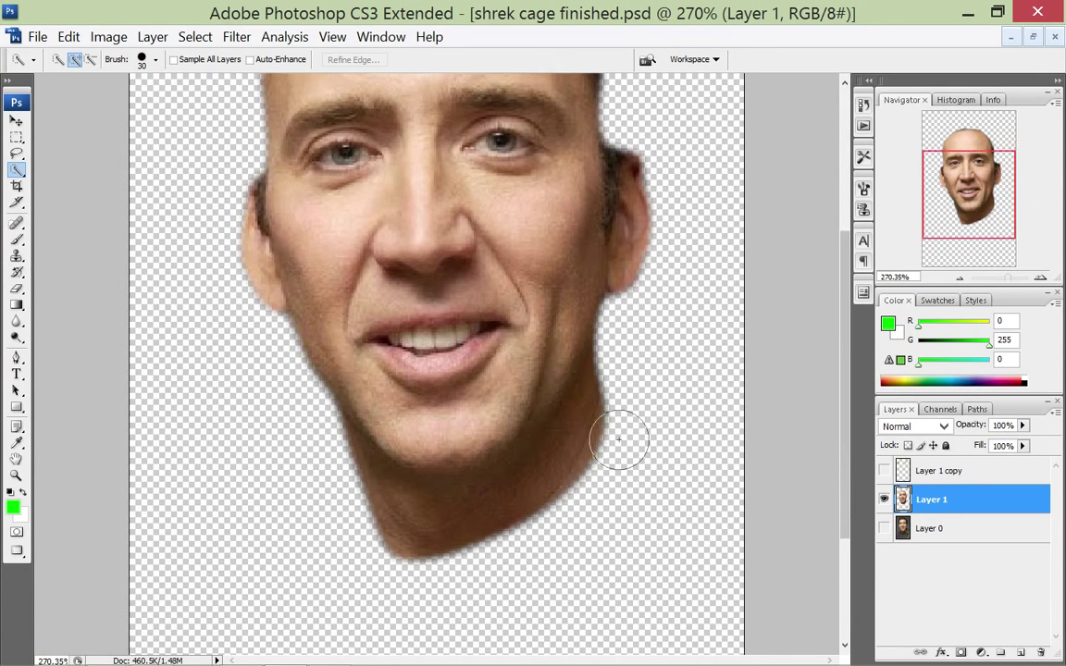
scroll(620, 439, "up", 5)
scroll(619, 439, "down", 3)
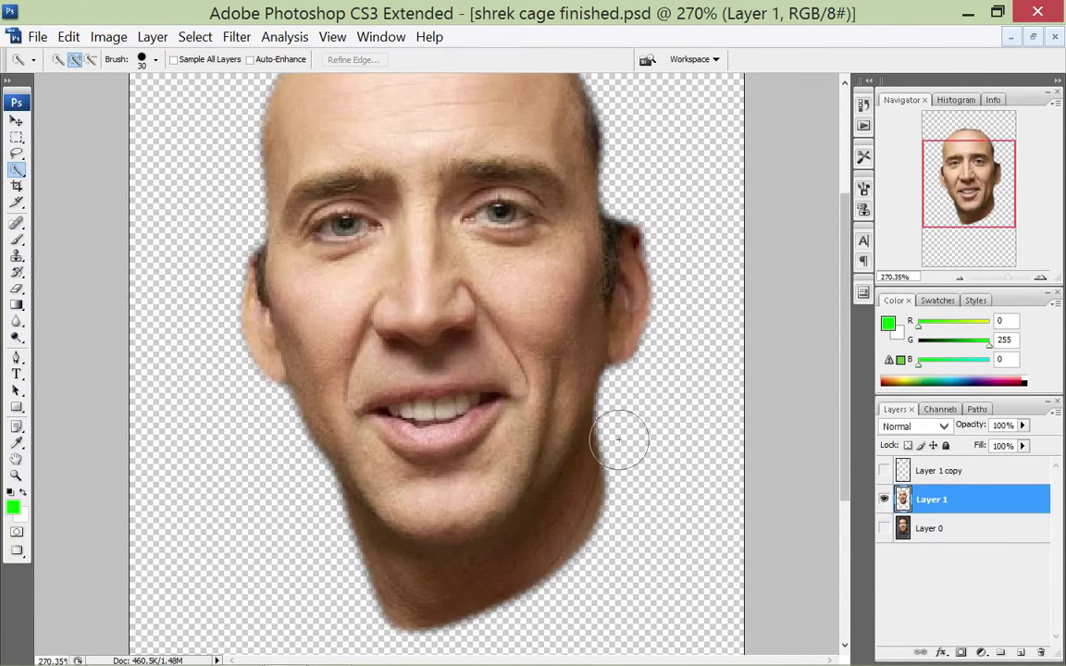
scroll(575, 349, "up", 2)
key("ctrl+z")
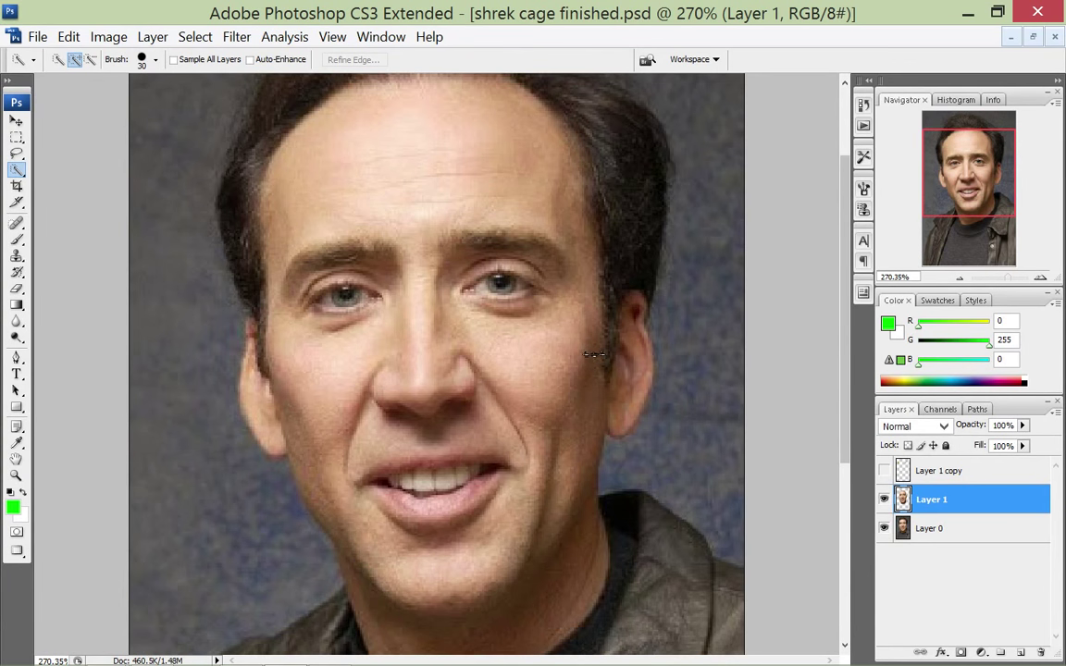
key("ctrl+z")
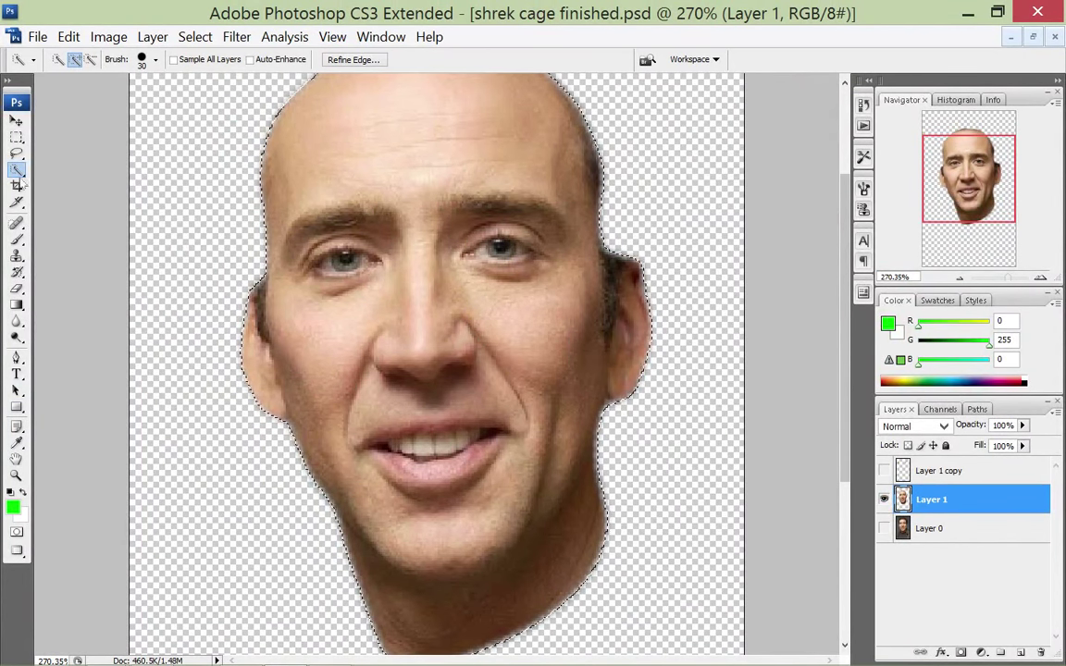
Paint the whole selected face on Layer 1 solid green (R 0, G 255, B 0) with an 88 px brush
left_click(17, 239)
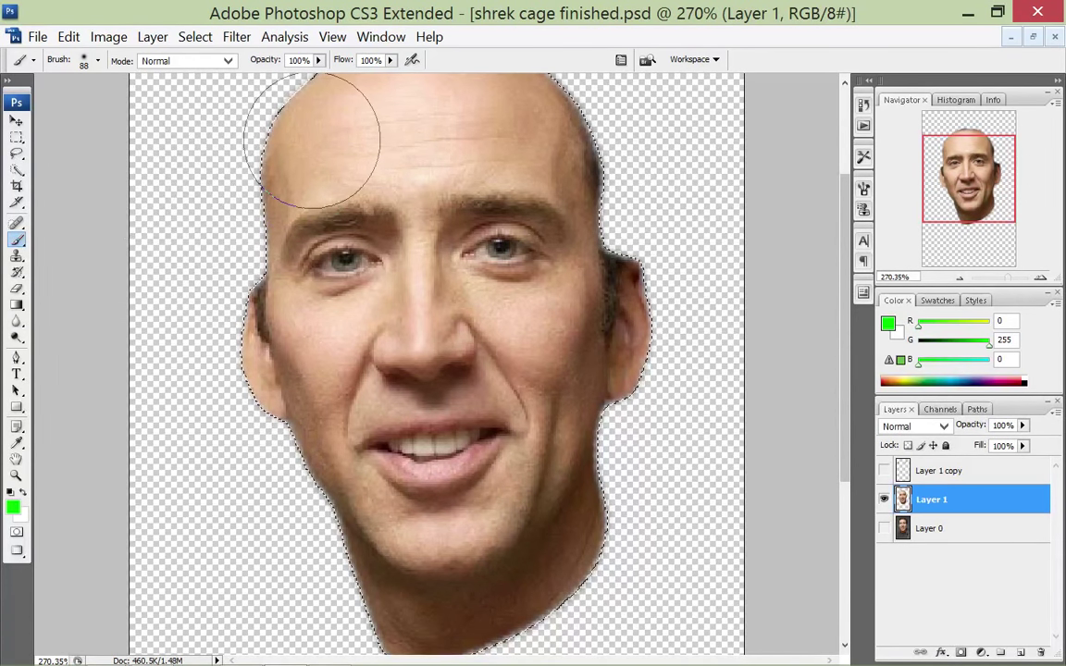
mouse_move(326, 144)
left_mouse_down()
mouse_move(306, 370)
mouse_move(481, 186)
mouse_move(426, 389)
mouse_move(435, 518)
mouse_move(601, 333)
left_mouse_up()
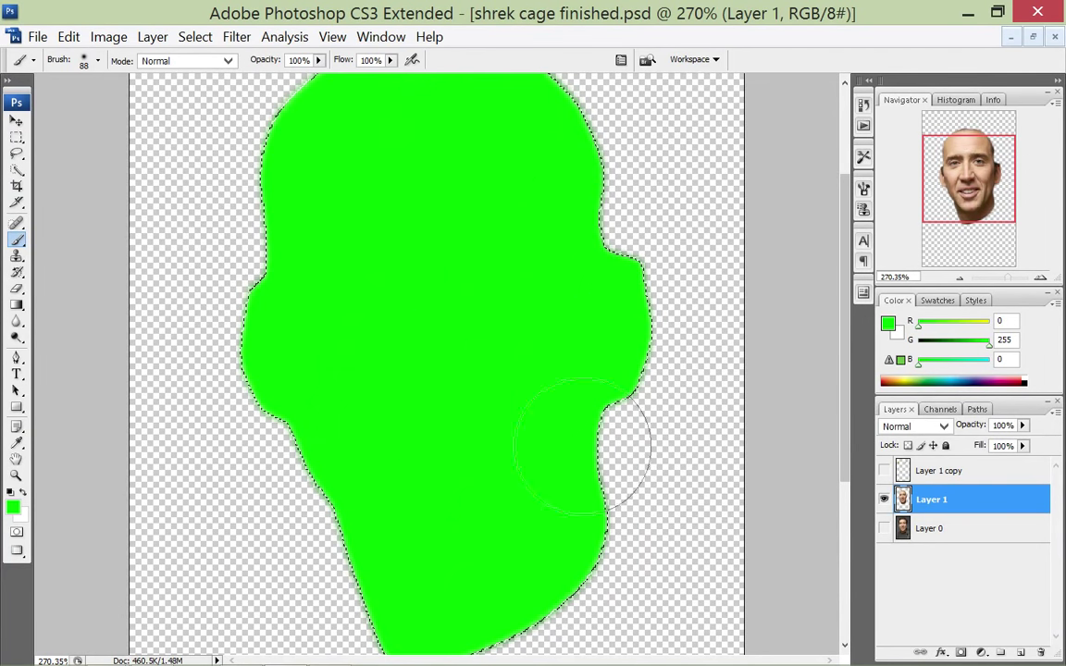
scroll(427, 271, "up", 3)
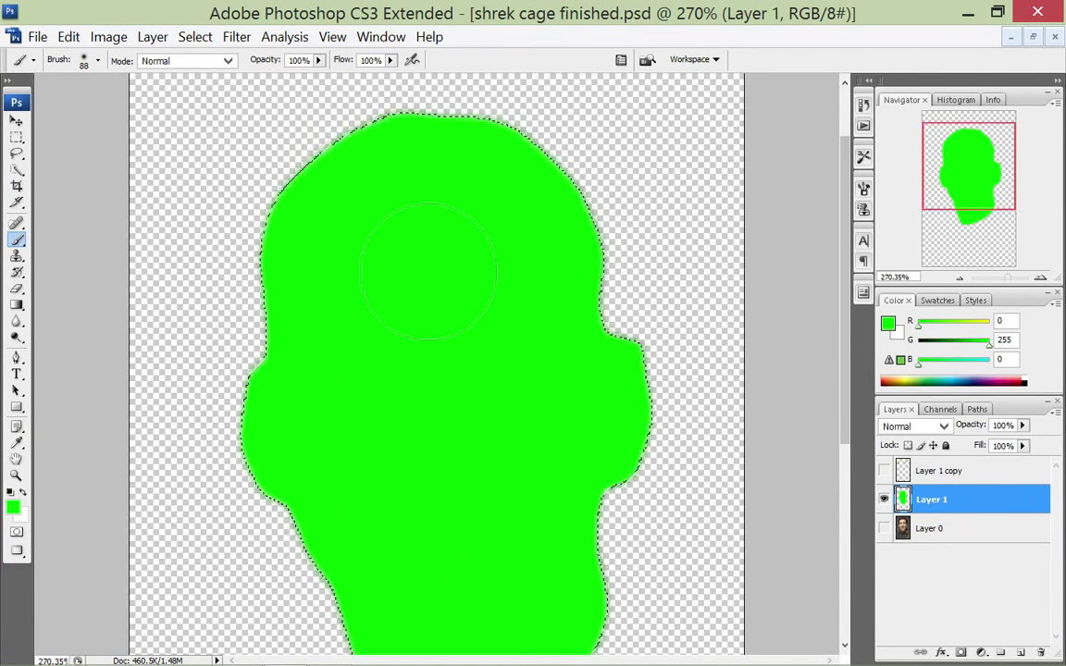
scroll(428, 271, "down", 6)
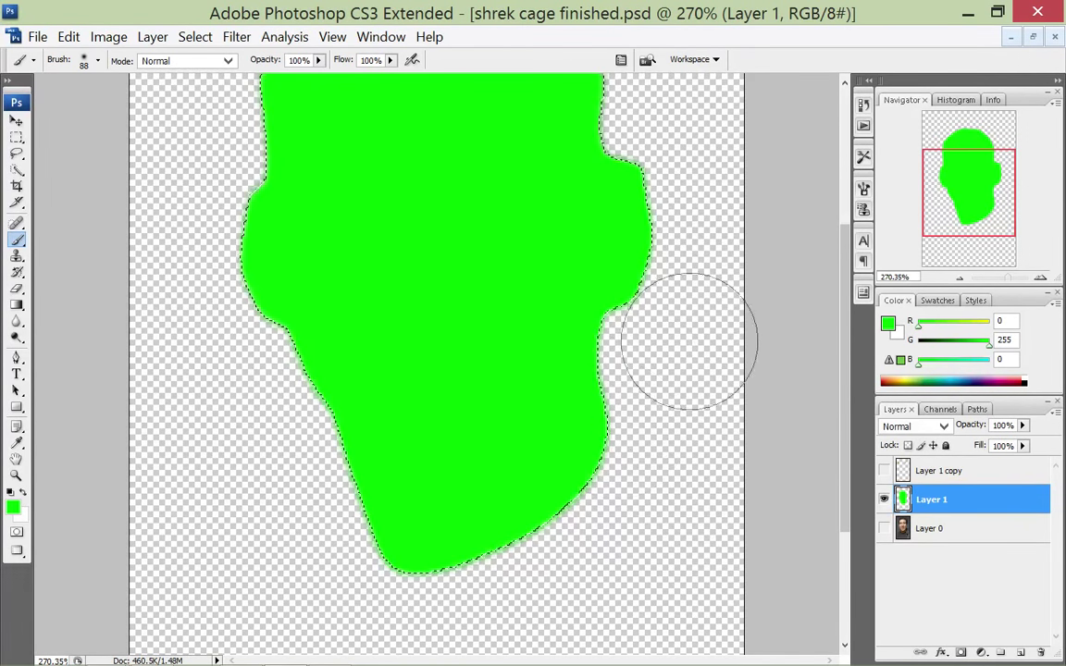
scroll(679, 353, "up", 4)
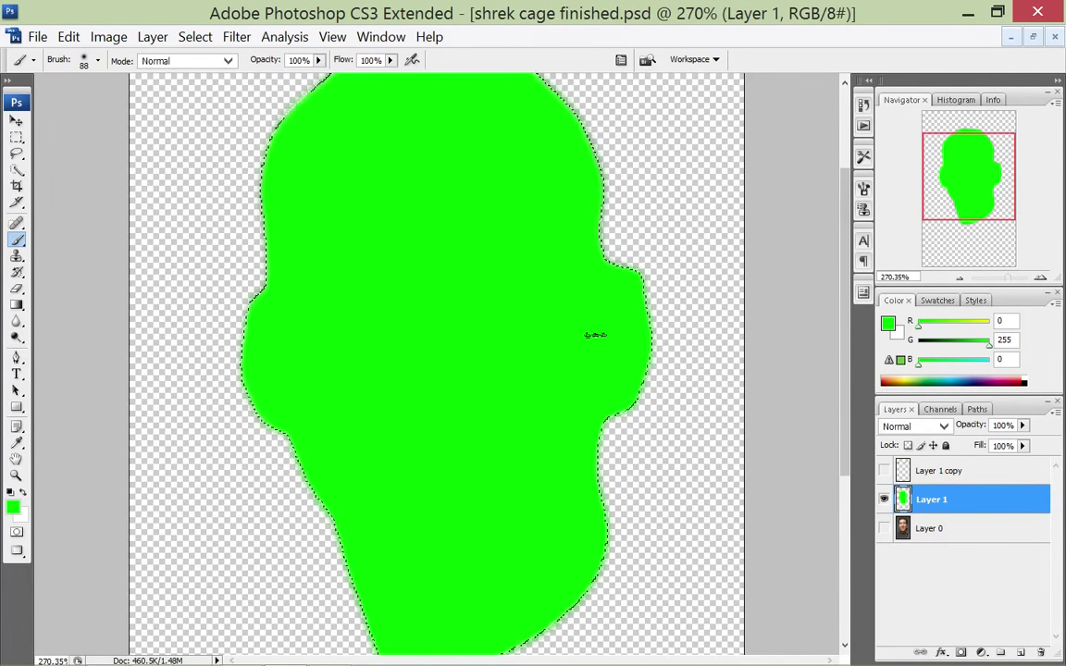
Show Layer 0 again with the green-painted Layer 1 over it, comparing the portrait with and without the green
left_click(884, 499)
left_click(884, 528)
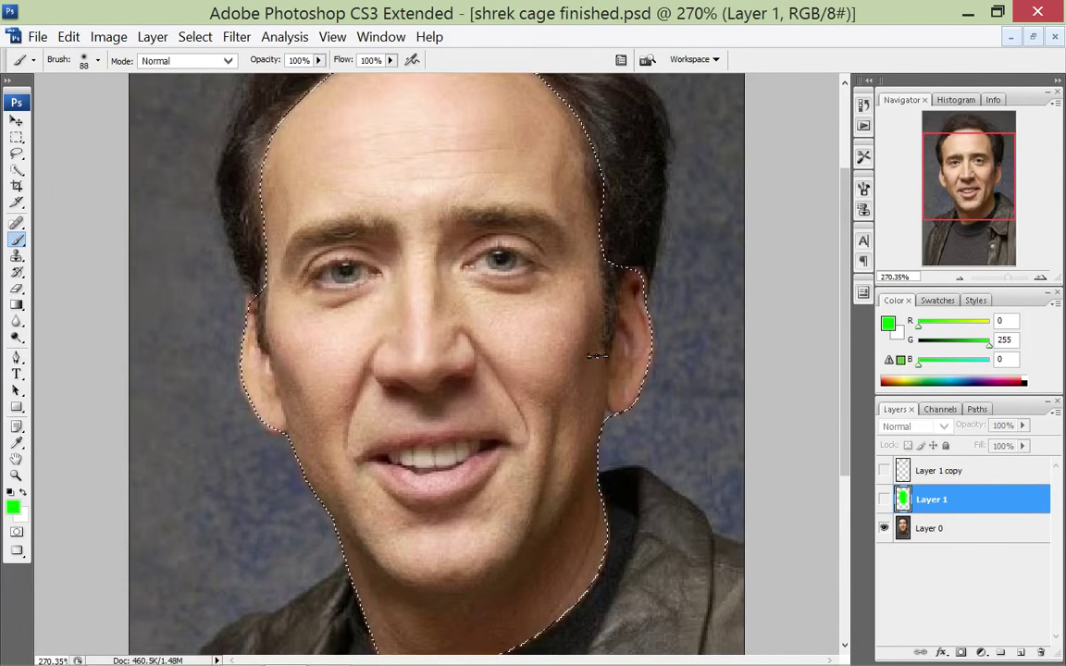
left_click(883, 500)
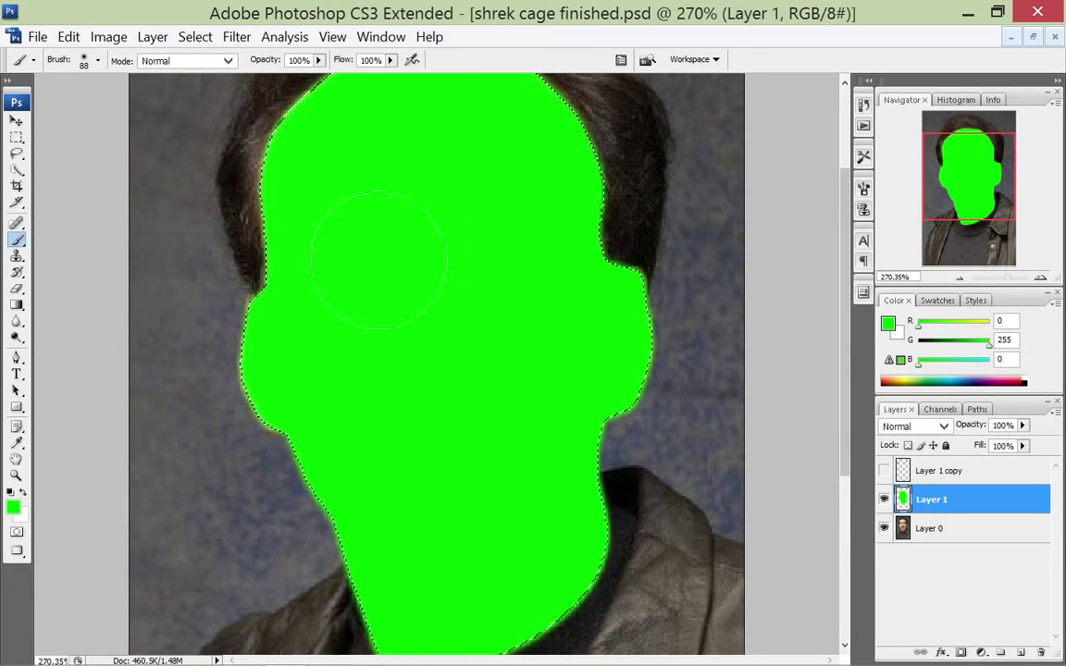
Clear the selection and set the green Layer 1's blend mode to Overlay
key("ctrl+d")
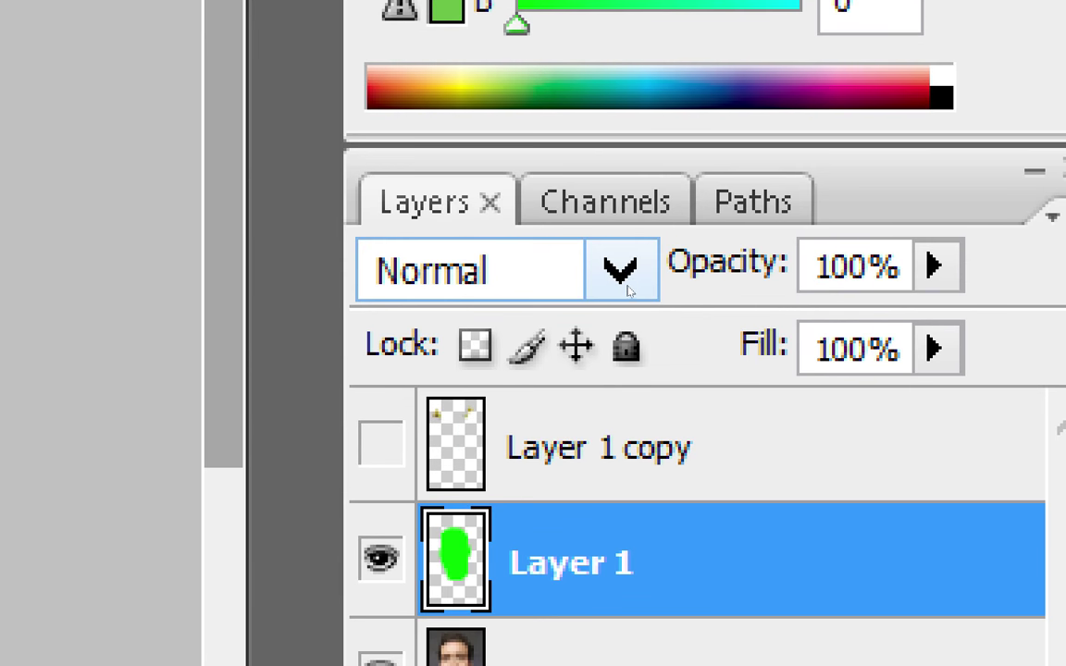
left_click(620, 270)
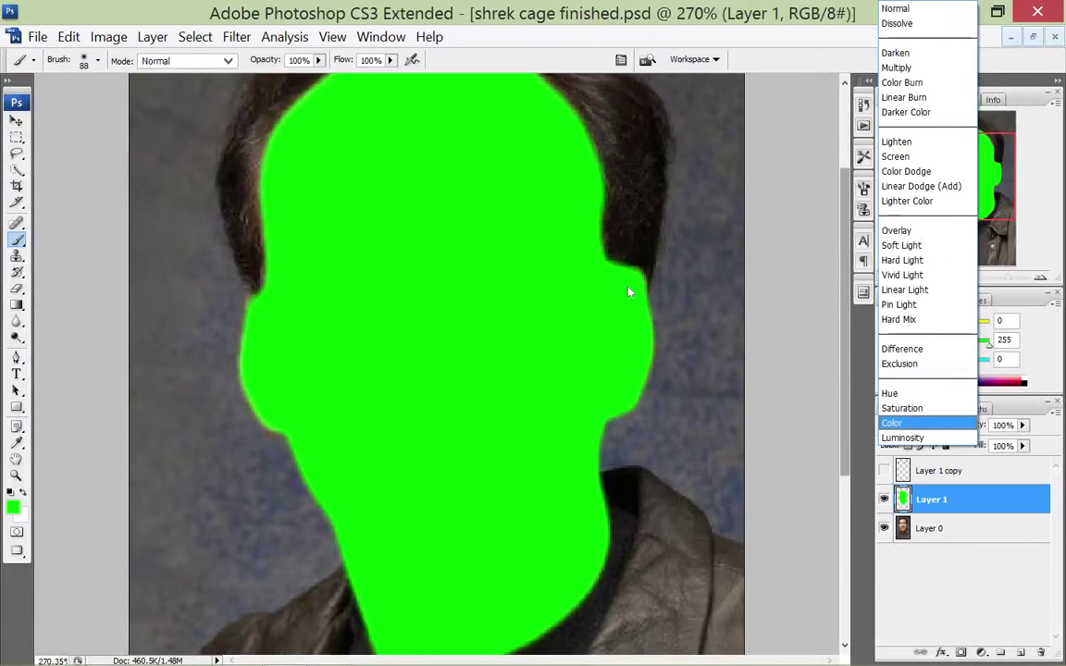
key("Up")
key("Up")
key("Up")
key("Up")
key("Up")
key("Up")
key("Up")
key("Up")
key("Up")
key("Up")
key("Up")
key("Up")
key("Up")
key("Up")
key("Up")
key("Up")
key("Up")
key("Up")
key("Up")
key("Up")
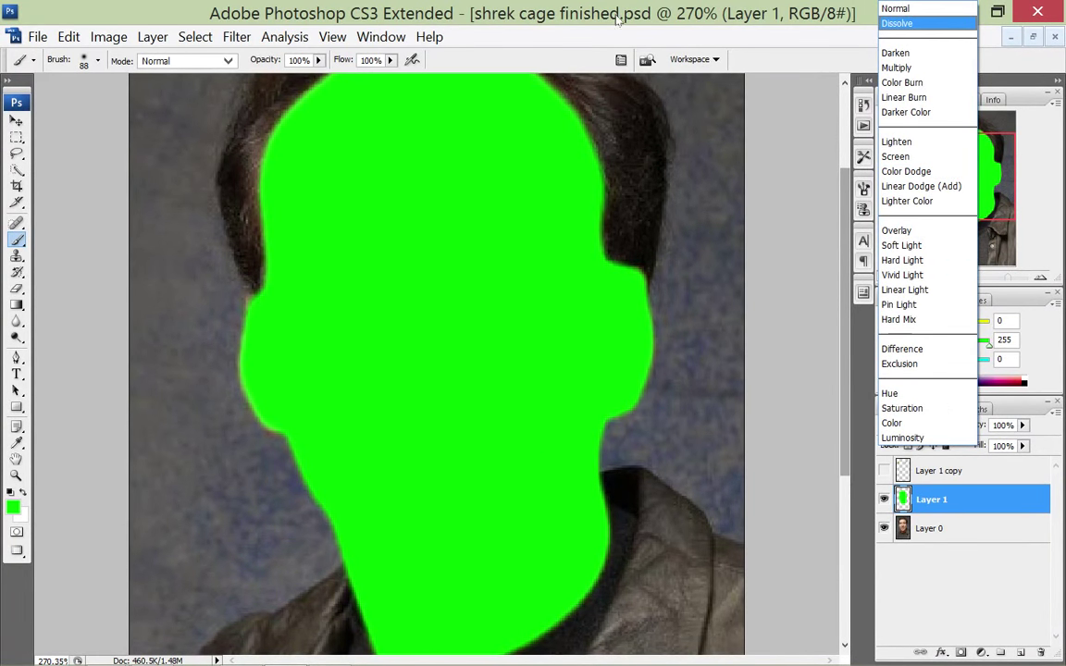
key("Up")
key("Down")
key("Down")
key("Down")
key("Down")
key("Down")
key("Down")
key("Down")
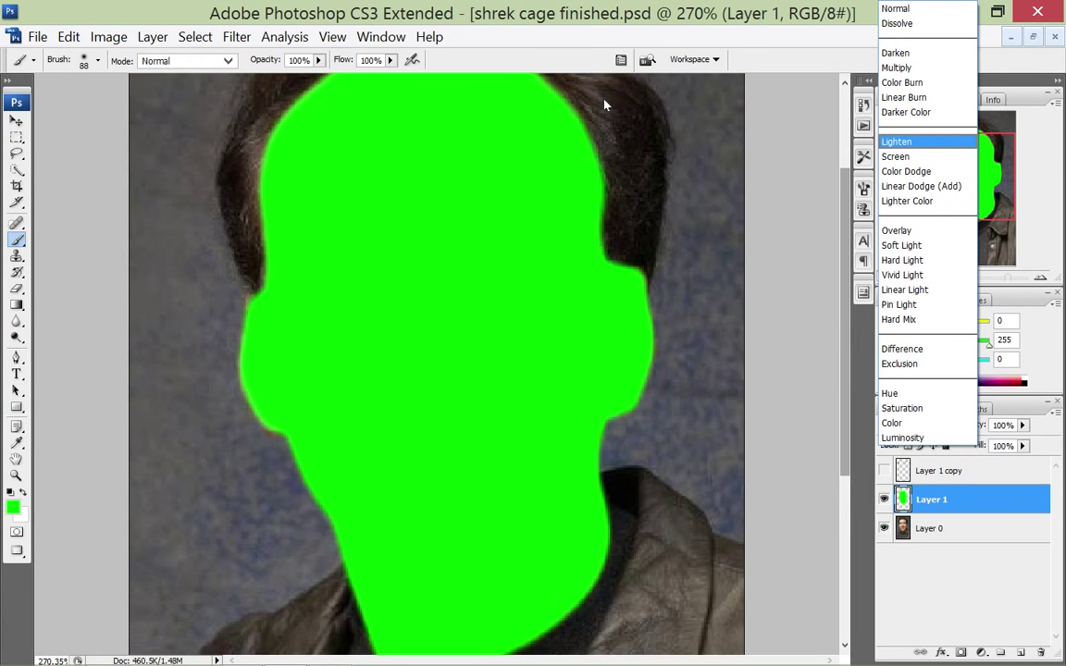
key("Down")
key("Down")
key("Down")
key("Down")
key("Down")
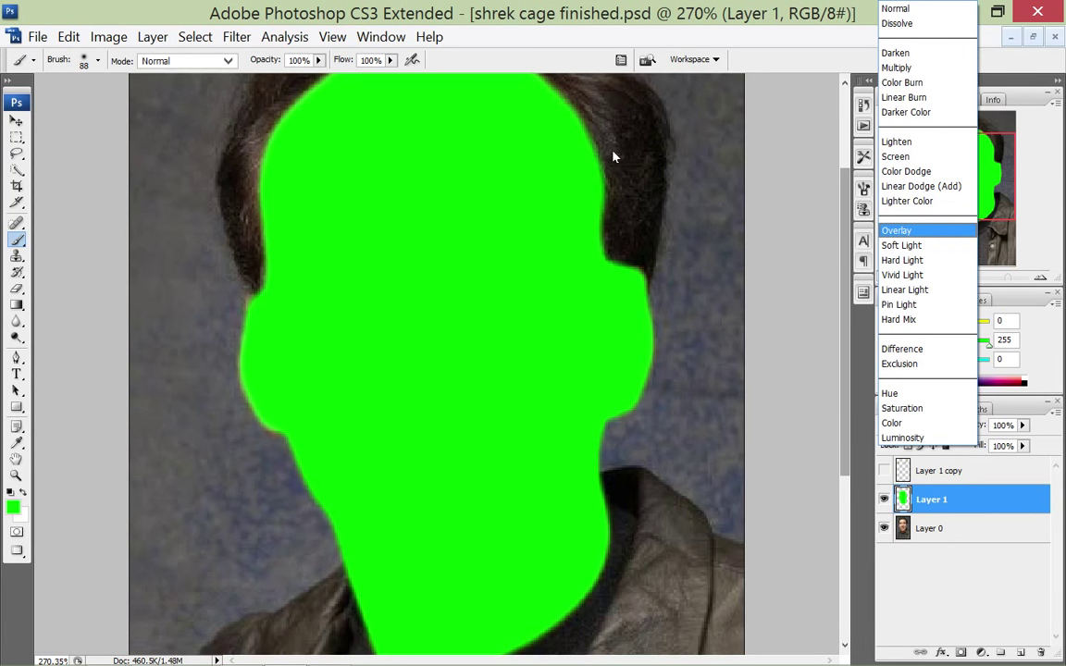
key("Return")
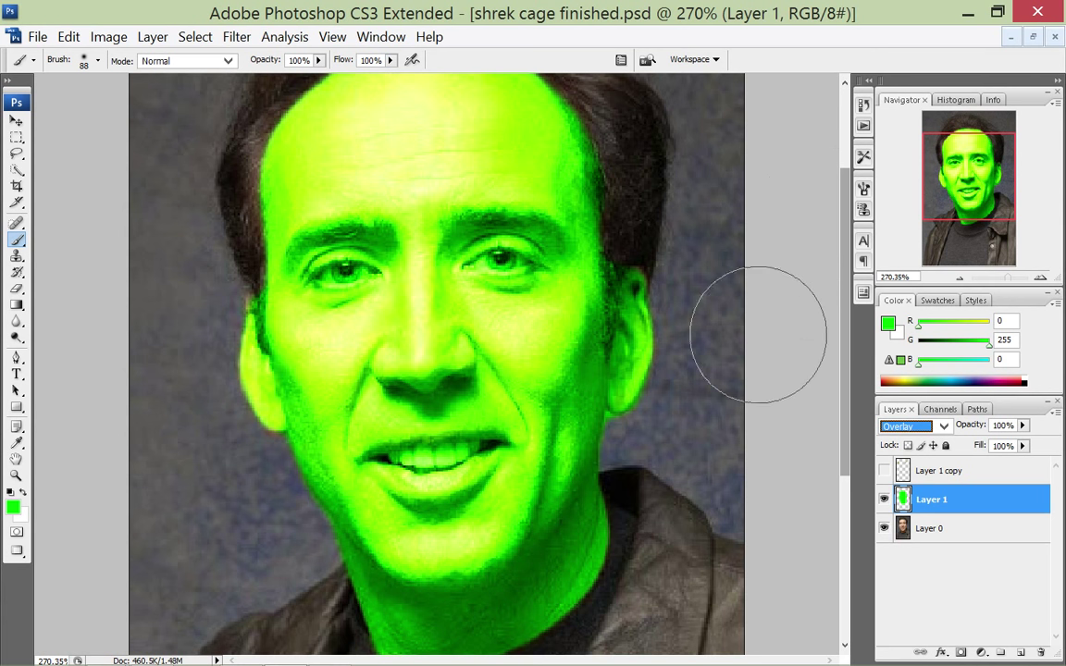
left_click(16, 121)
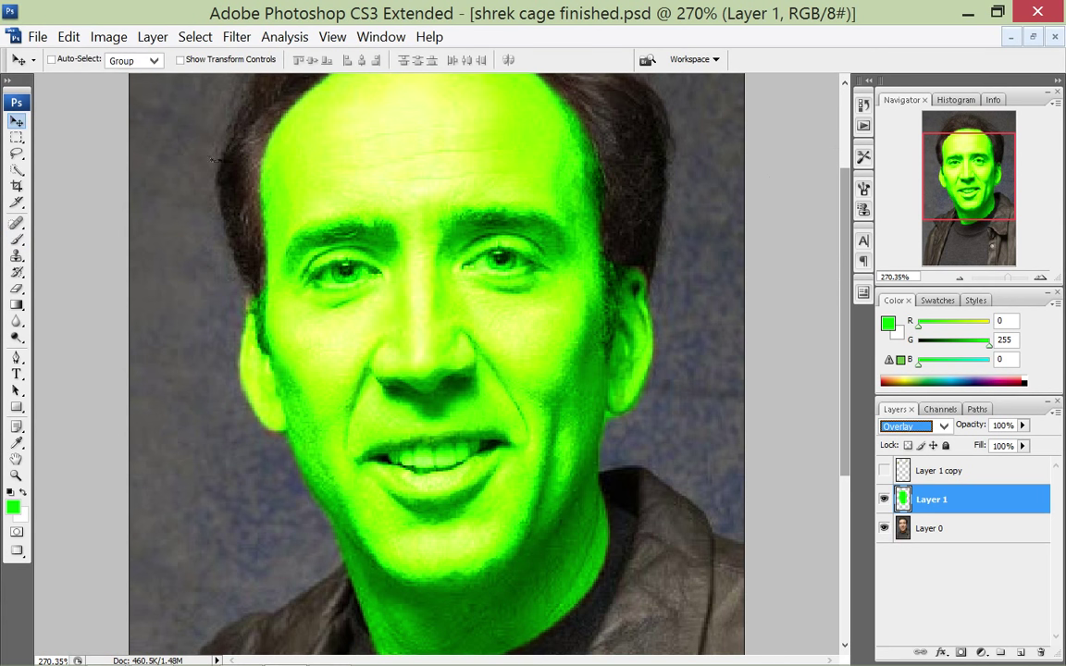
left_click_drag(294, 171, 266, 177)
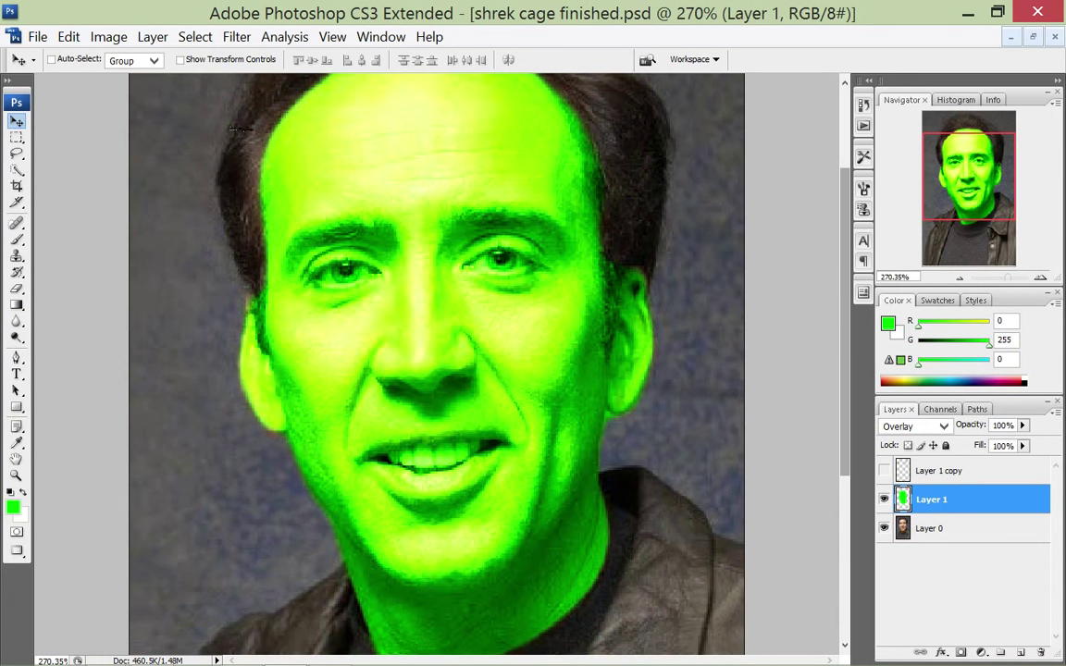
key("ctrl+0")
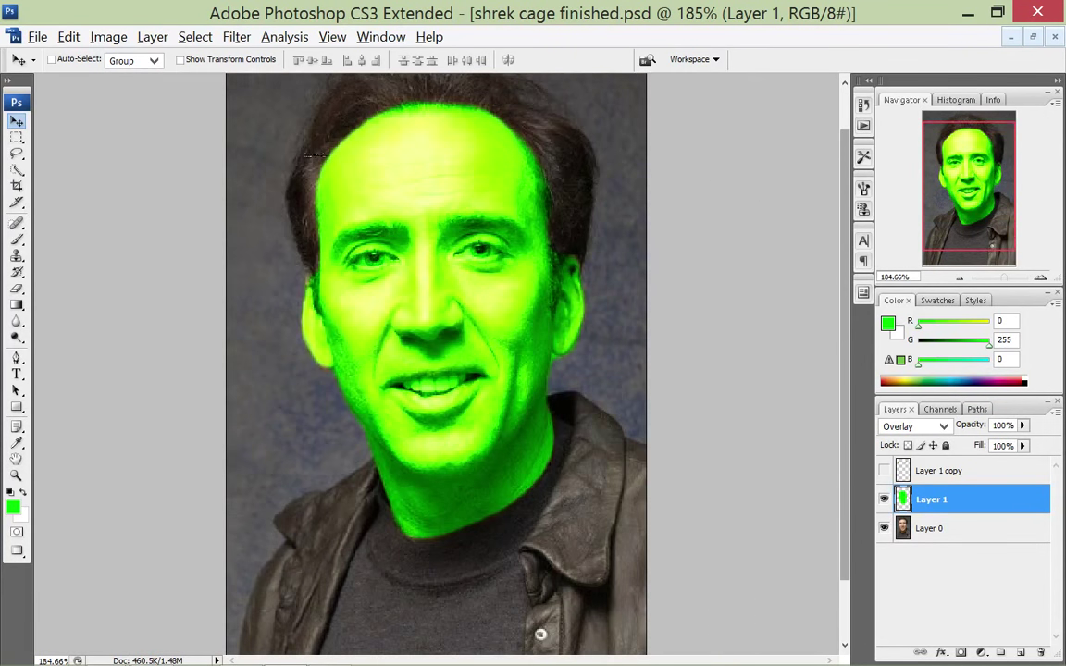
scroll(313, 157, "up", 6)
scroll(313, 158, "down", 2)
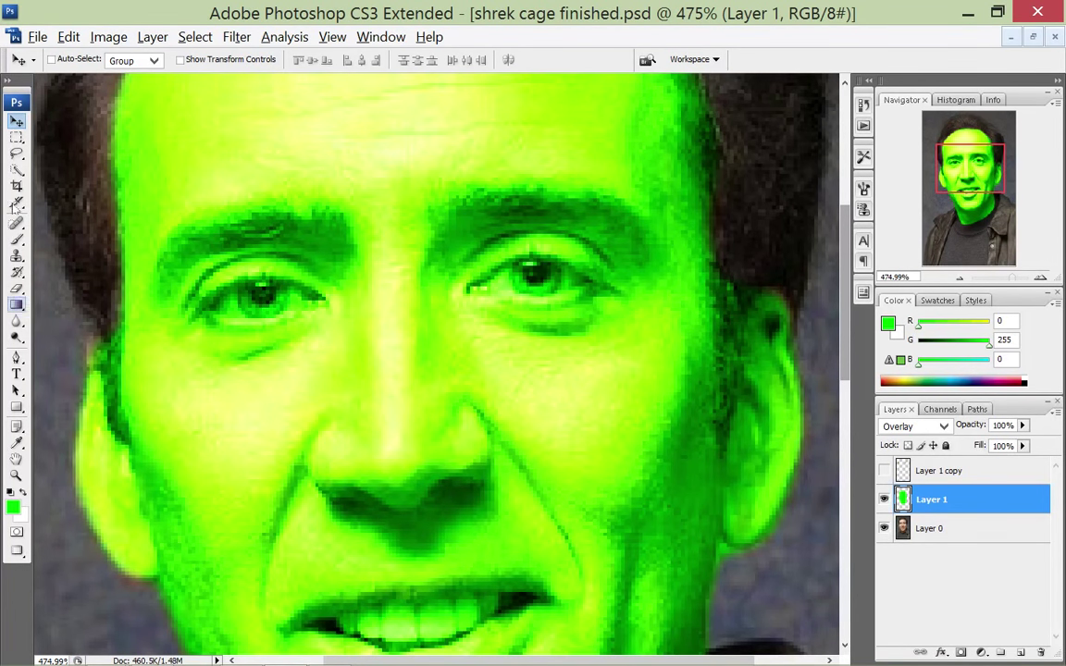
Rename Layer 1 as Green Mask
double_click(634, 338)
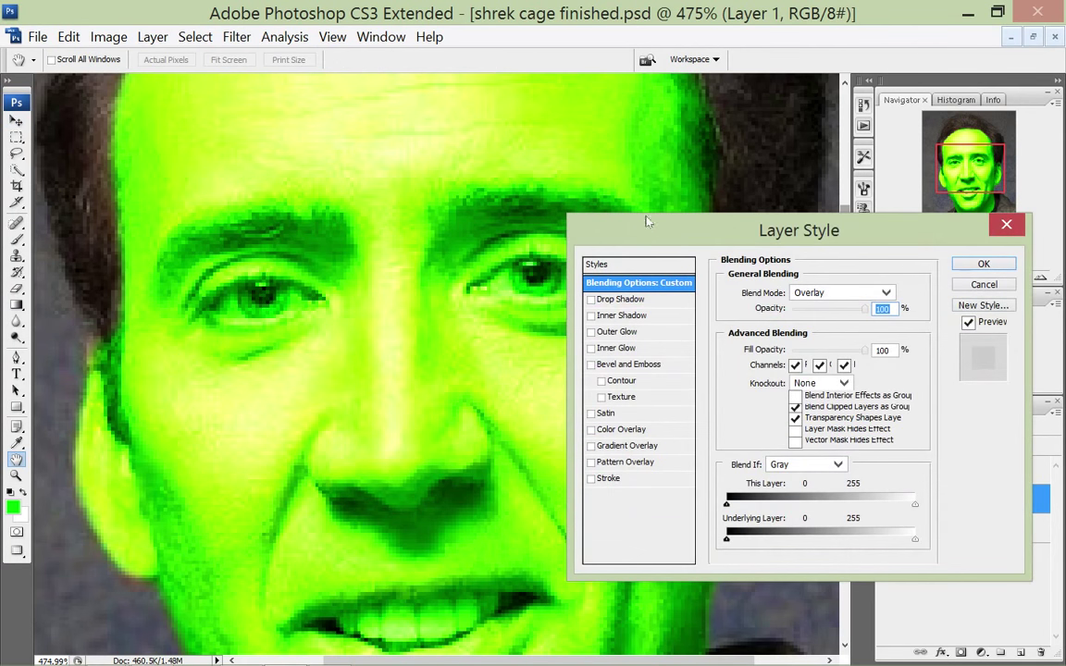
key("Escape")
double_click(932, 498)
type("Green Mask")
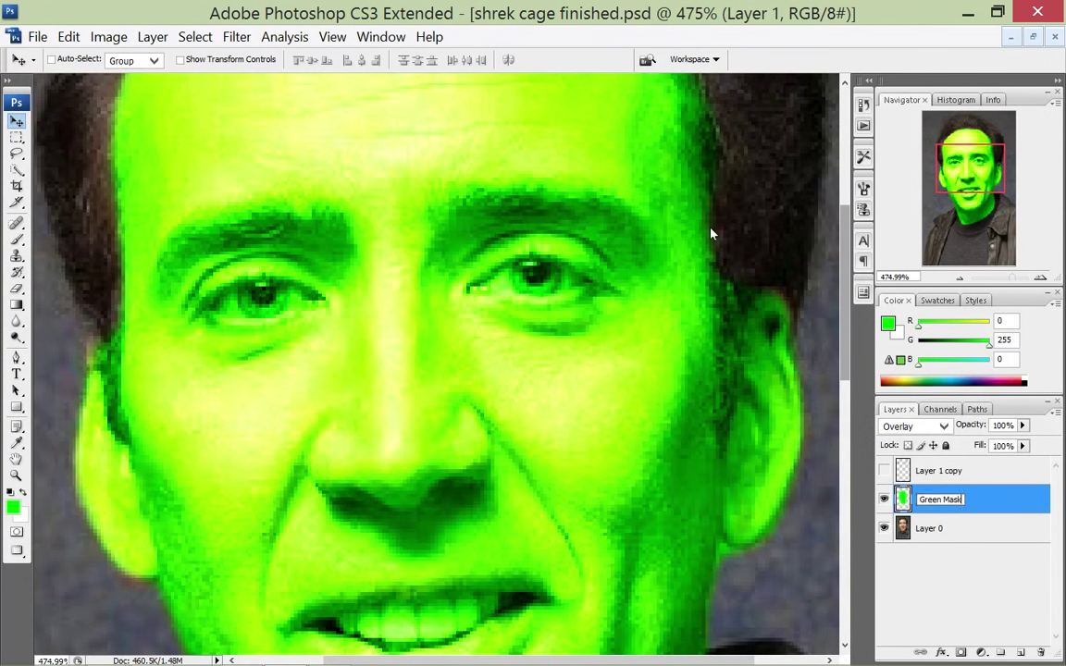
key("Return")
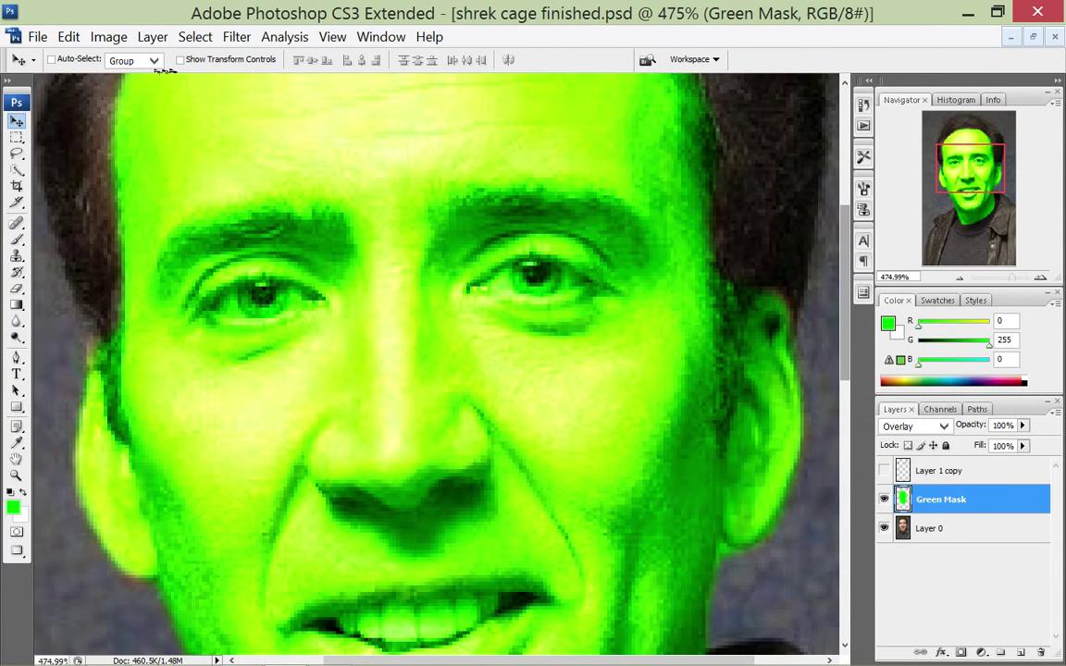
Erase the green from both eyes on the Green Mask layer with a soft 15 px eraser
left_click(16, 288)
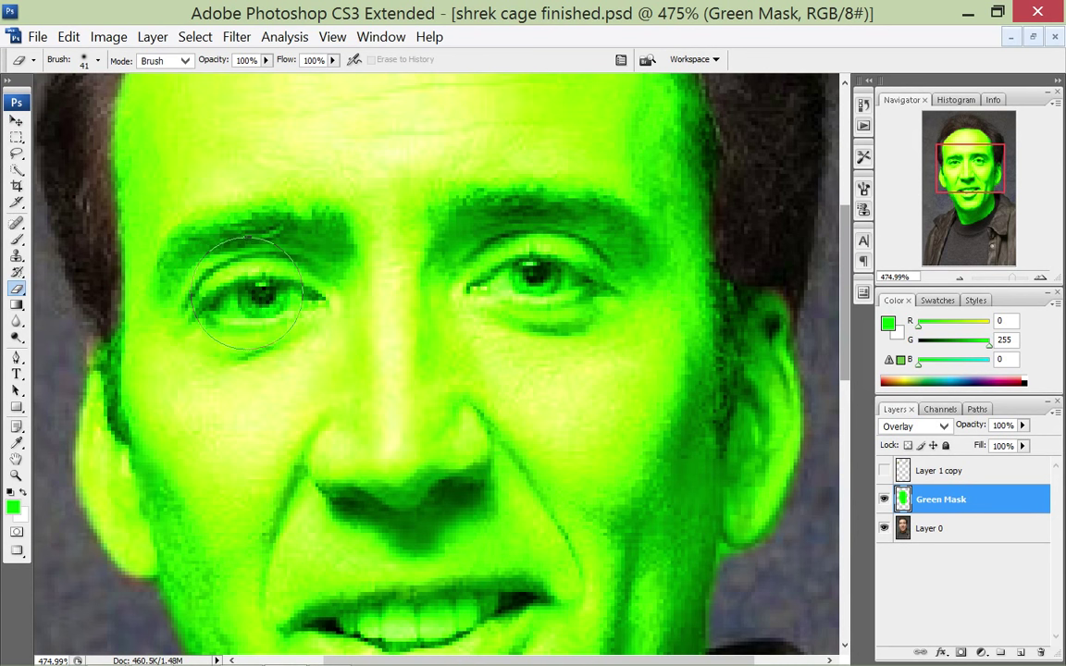
left_click(84, 60)
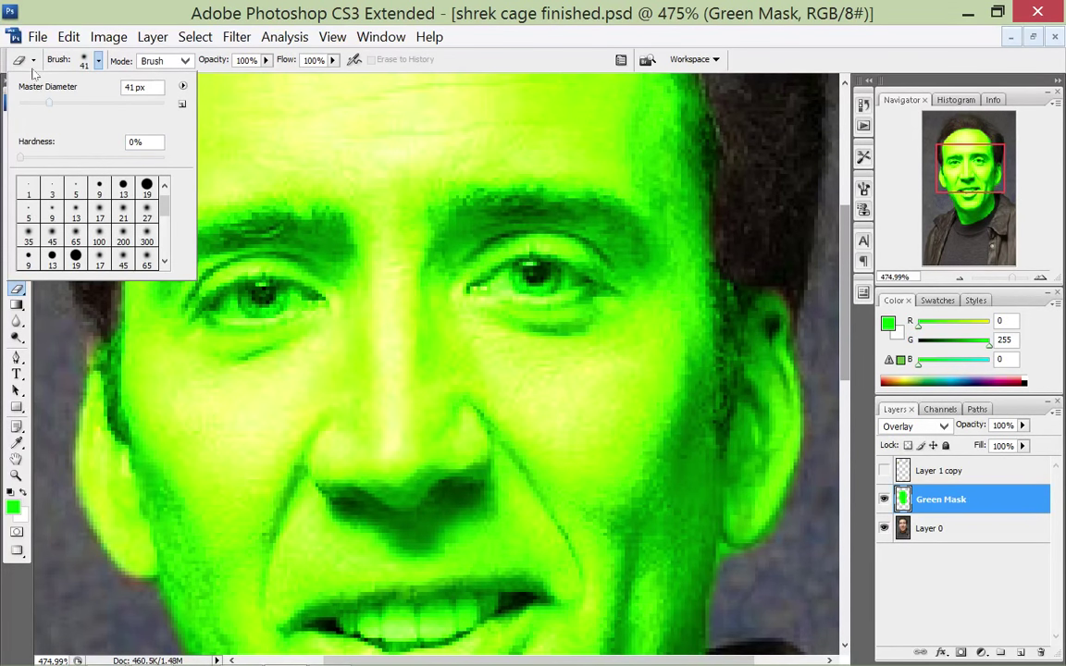
left_click_drag(49, 103, 30, 103)
left_click(233, 268)
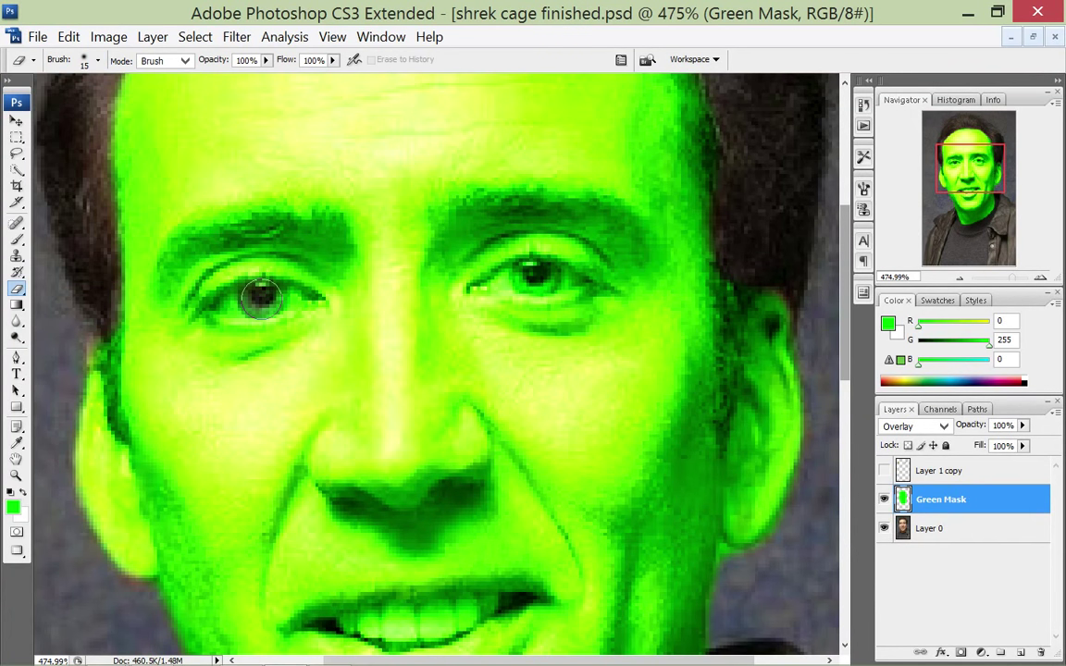
mouse_move(262, 296)
left_mouse_down()
mouse_move(233, 280)
mouse_move(261, 276)
mouse_move(293, 301)
mouse_move(209, 273)
mouse_move(286, 297)
left_mouse_up()
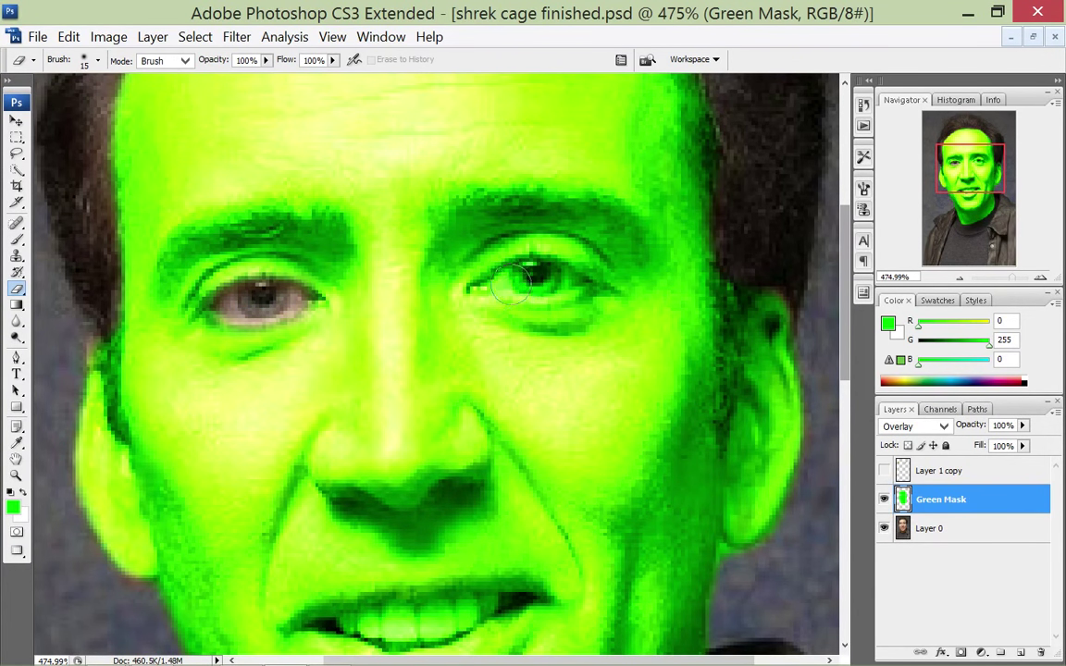
mouse_move(476, 286)
left_mouse_down()
mouse_move(552, 277)
mouse_move(495, 255)
mouse_move(448, 261)
left_mouse_up()
Erase the green from the lips and teeth on the Green Mask layer
scroll(653, 350, "down", 5)
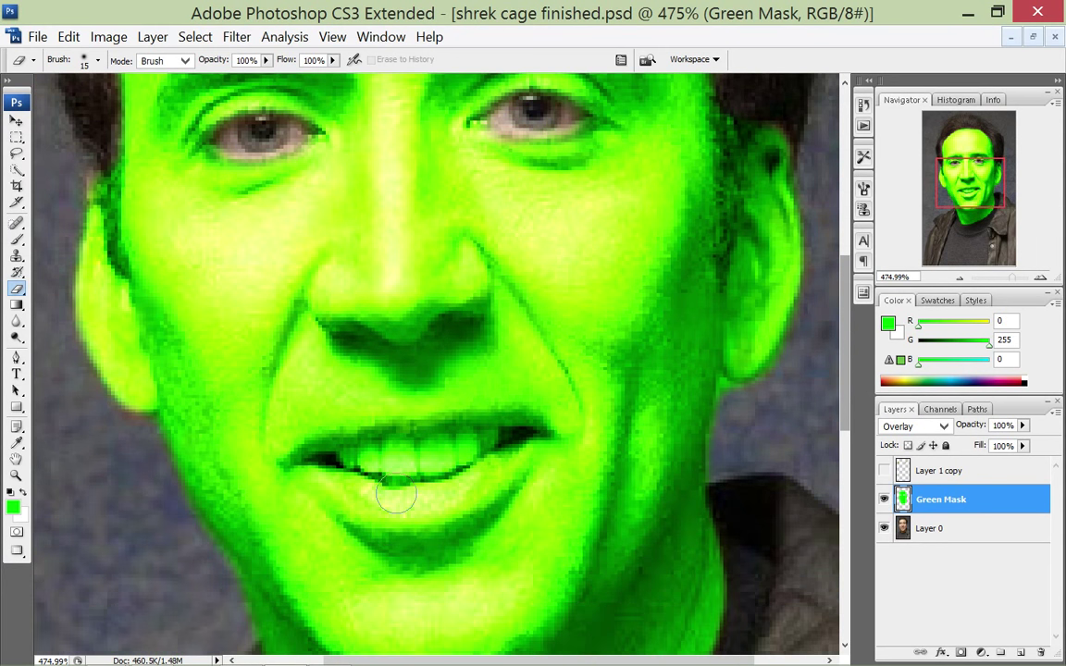
mouse_move(397, 497)
left_mouse_down()
mouse_move(356, 458)
mouse_move(481, 443)
mouse_move(317, 457)
mouse_move(380, 486)
mouse_move(447, 484)
mouse_move(511, 452)
mouse_move(475, 495)
mouse_move(423, 519)
mouse_move(376, 518)
mouse_move(282, 417)
mouse_move(368, 430)
mouse_move(433, 416)
mouse_move(492, 421)
mouse_move(519, 424)
mouse_move(529, 440)
mouse_move(457, 488)
mouse_move(376, 516)
mouse_move(417, 526)
mouse_move(317, 451)
mouse_move(325, 421)
left_mouse_up()
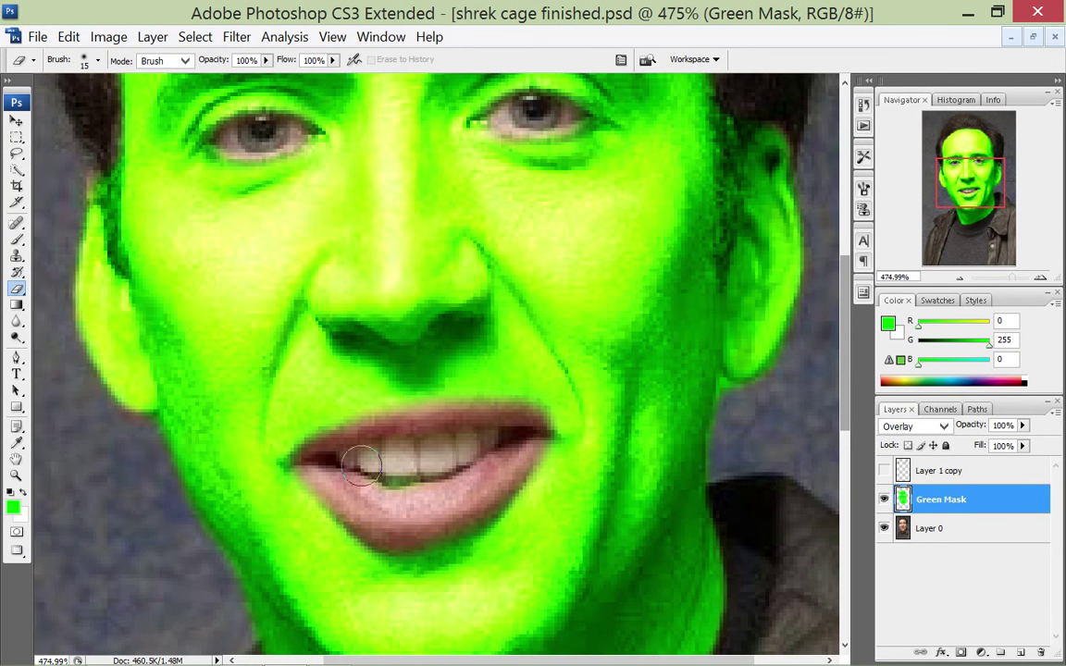
scroll(417, 412, "up", 3)
scroll(502, 474, "up", 1)
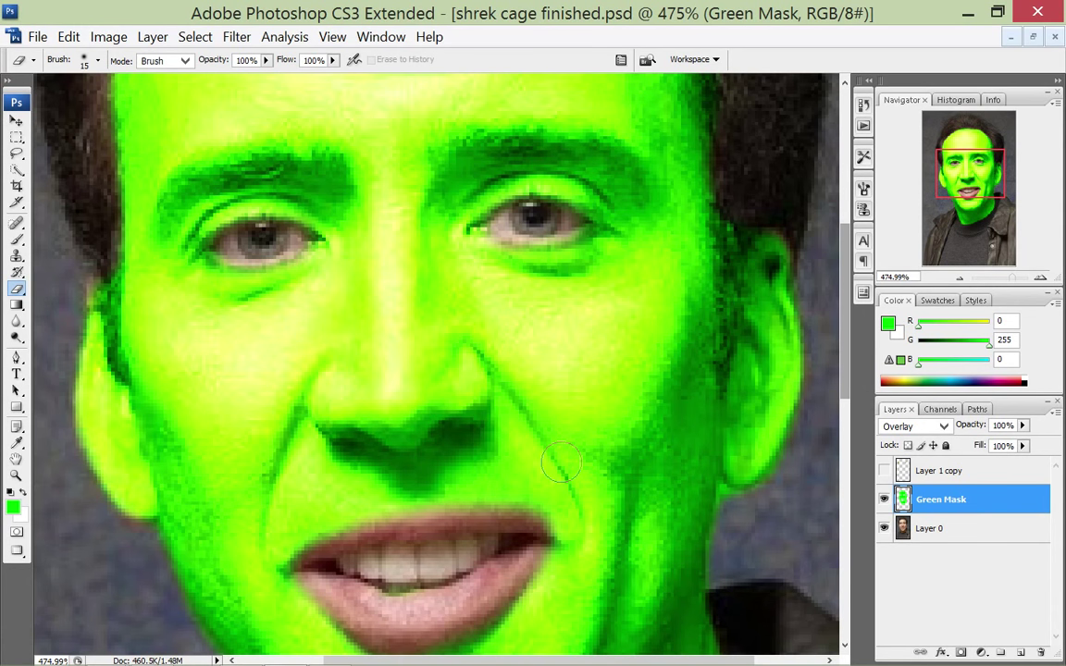
scroll(561, 463, "down", 2, "alt")
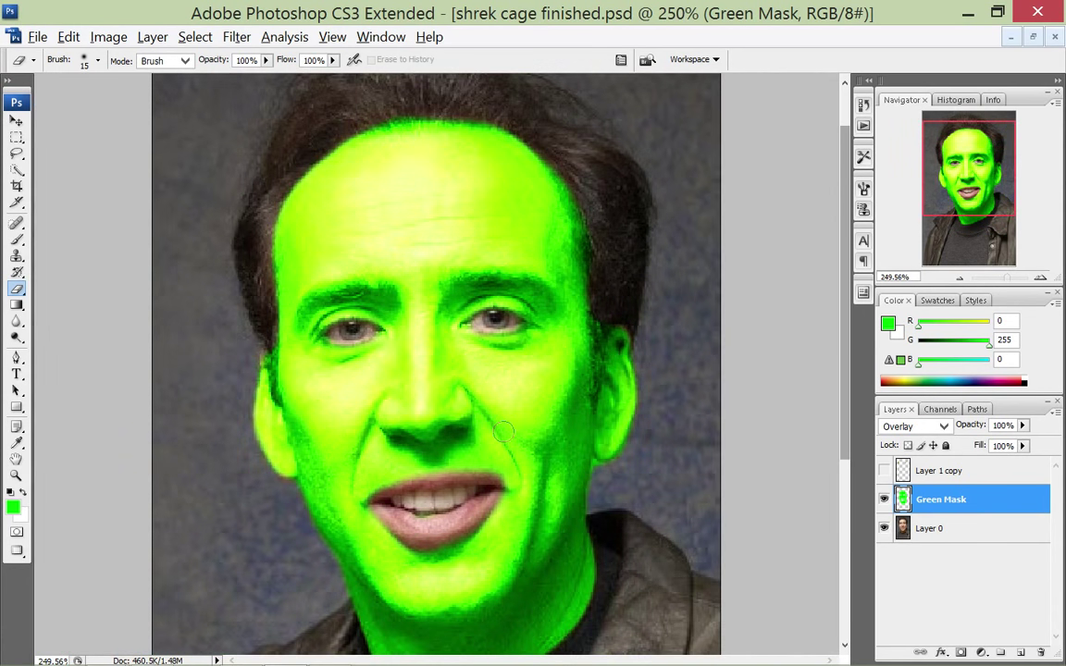
scroll(503, 432, "down", 1, "alt")
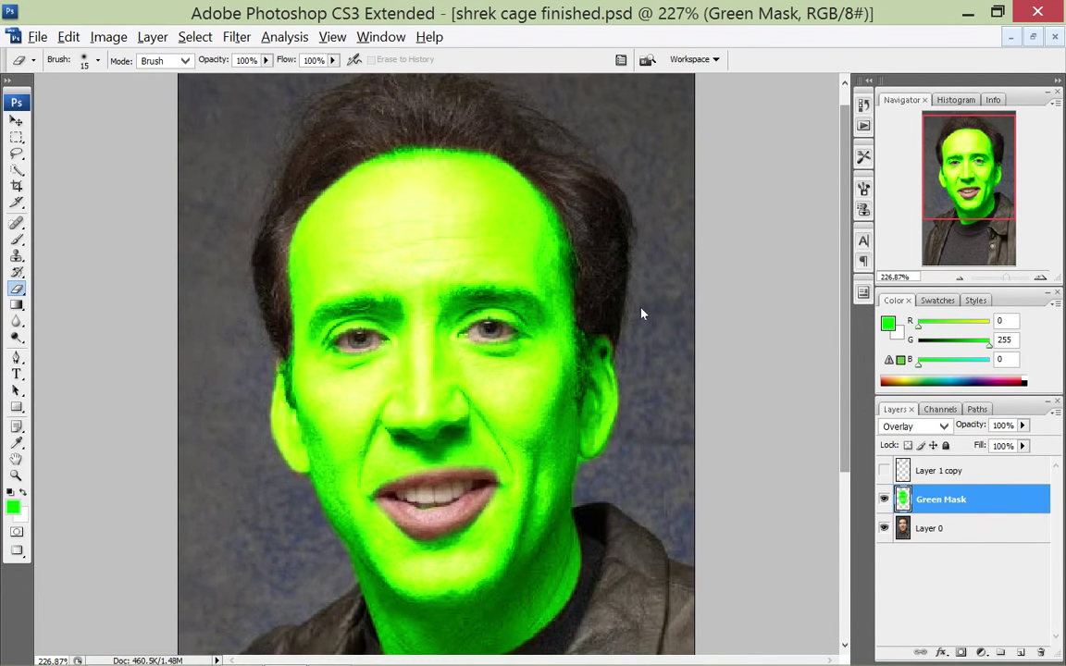
scroll(265, 485, "up", 5)
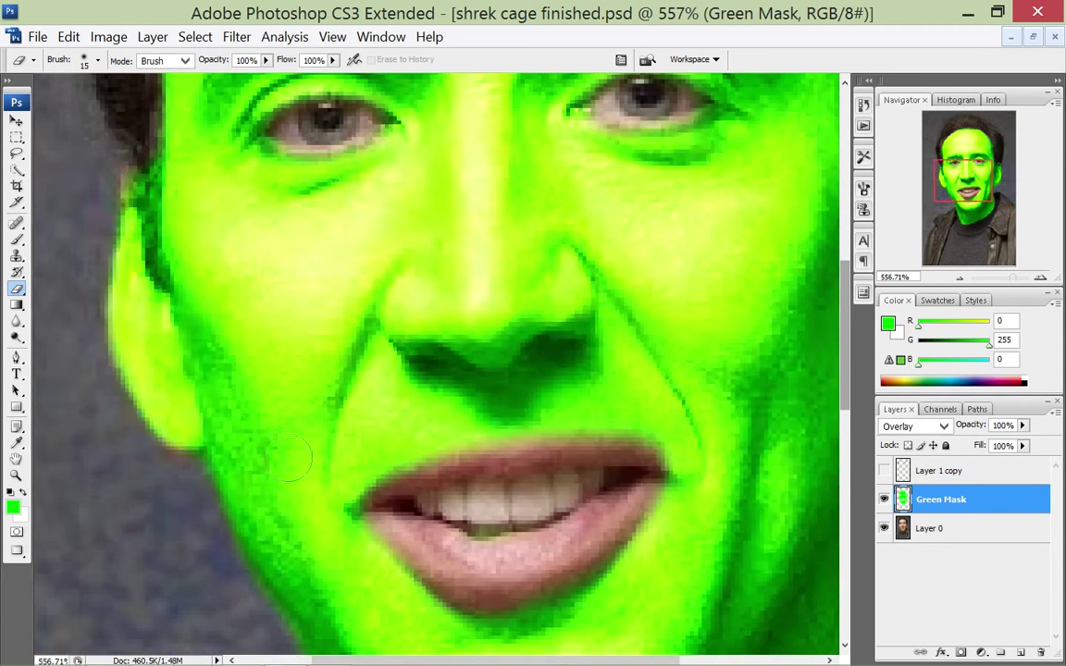
scroll(703, 324, "down", 1)
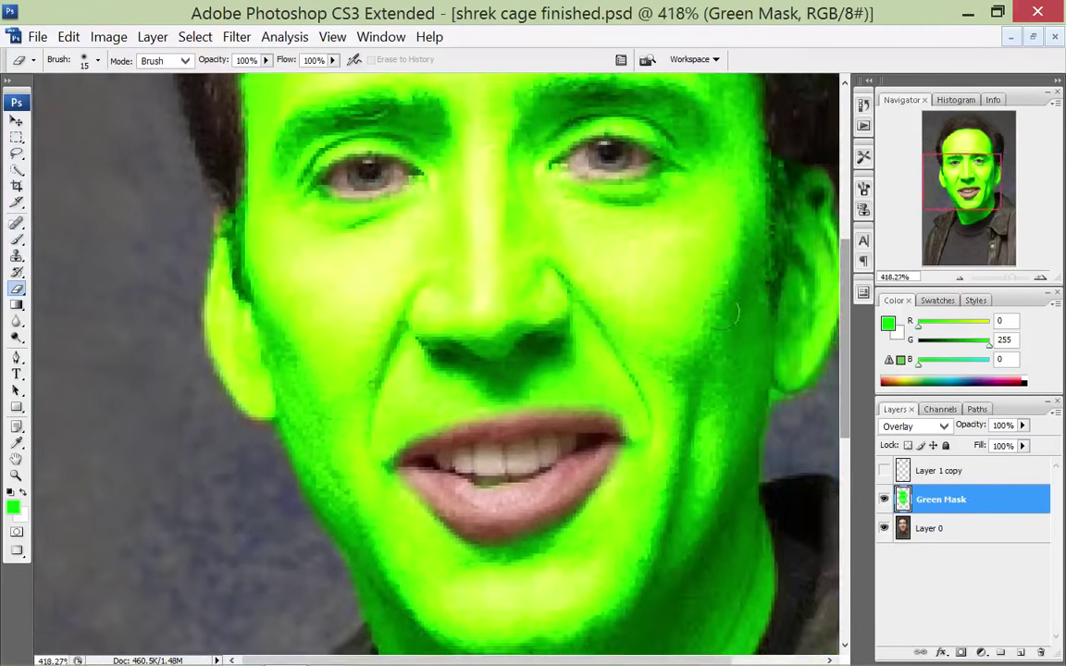
scroll(726, 315, "down", 2)
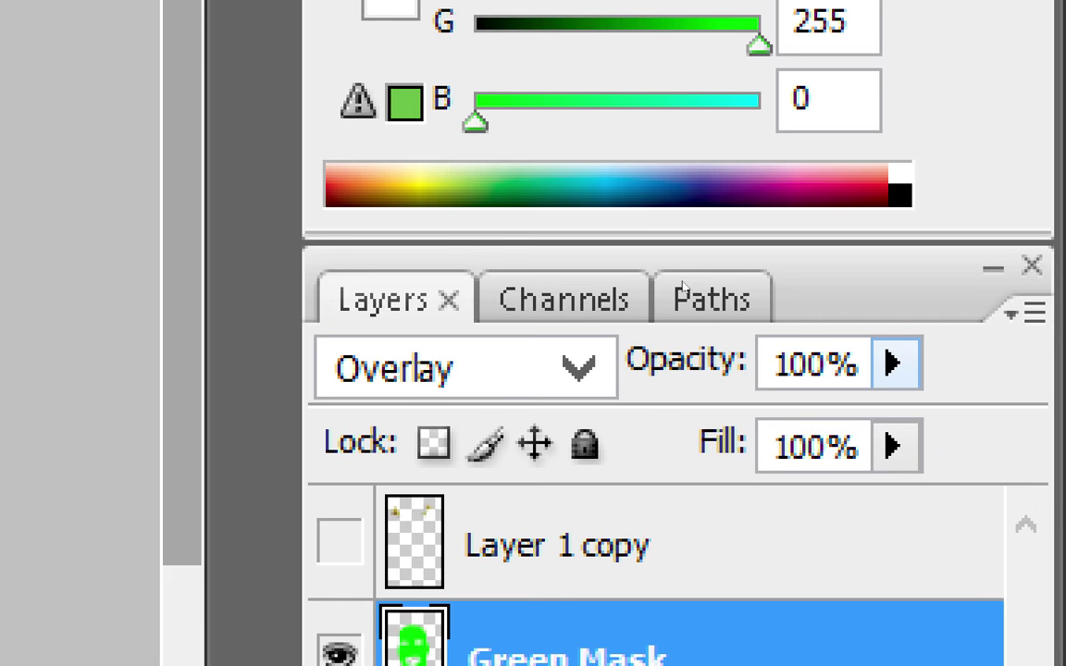
Reduce the Green Mask layer's opacity to 39%
left_click(894, 364)
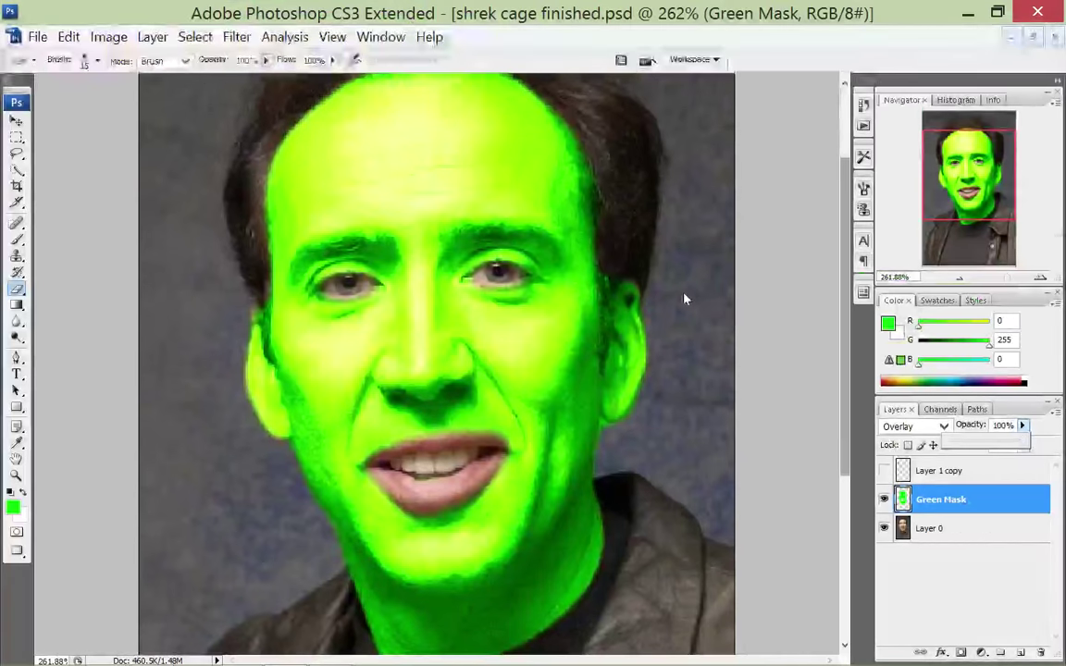
key("e")
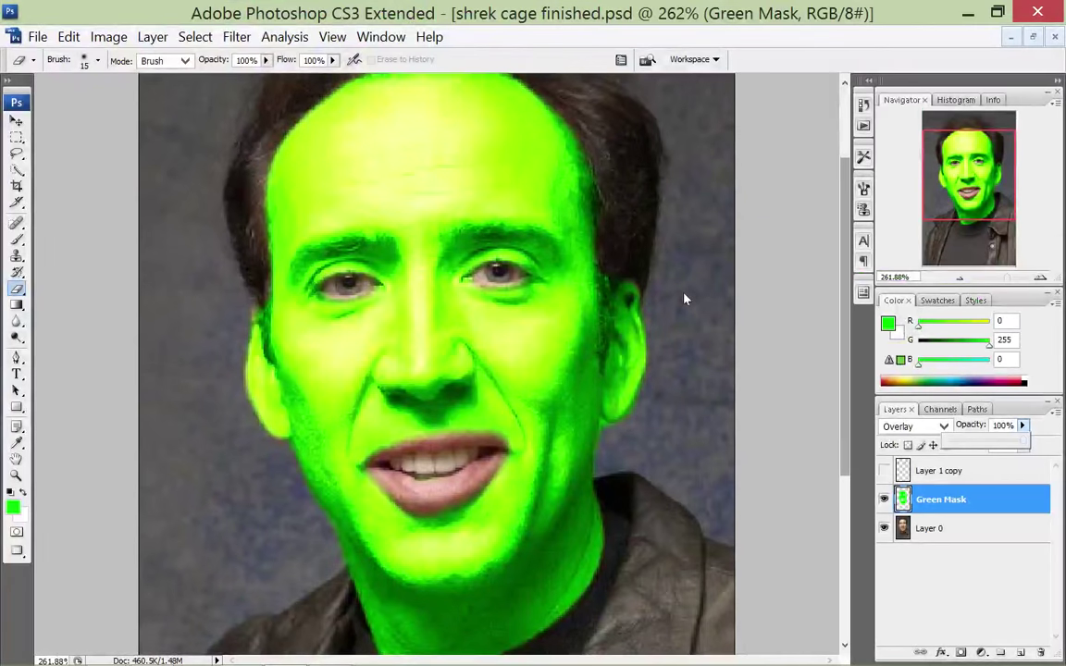
left_click_drag(1023, 440, 981, 441)
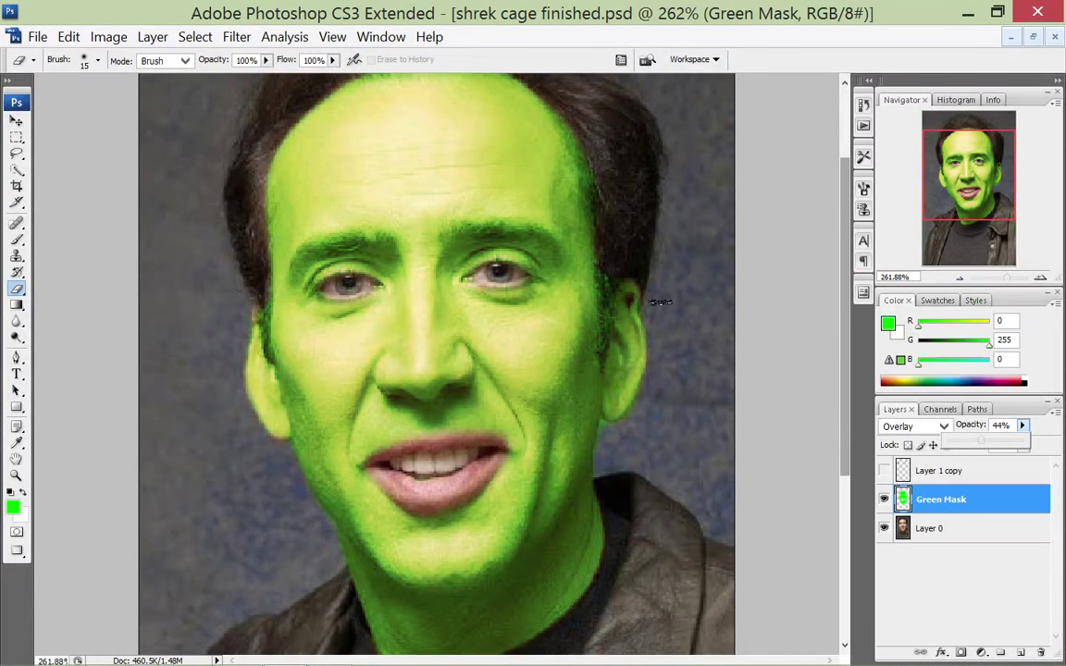
mouse_move(658, 302)
left_mouse_down()
mouse_move(648, 297)
mouse_move(659, 293)
left_mouse_up()
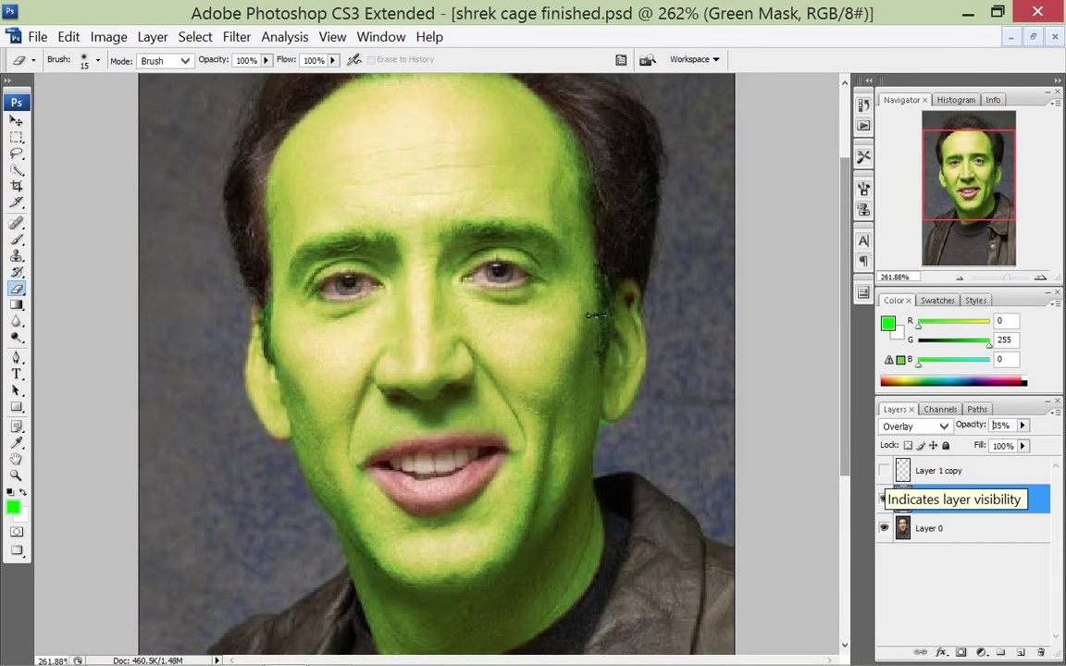
Show the ogre ears on Layer 1 copy and compare their colour with the green skin
left_click(884, 470)
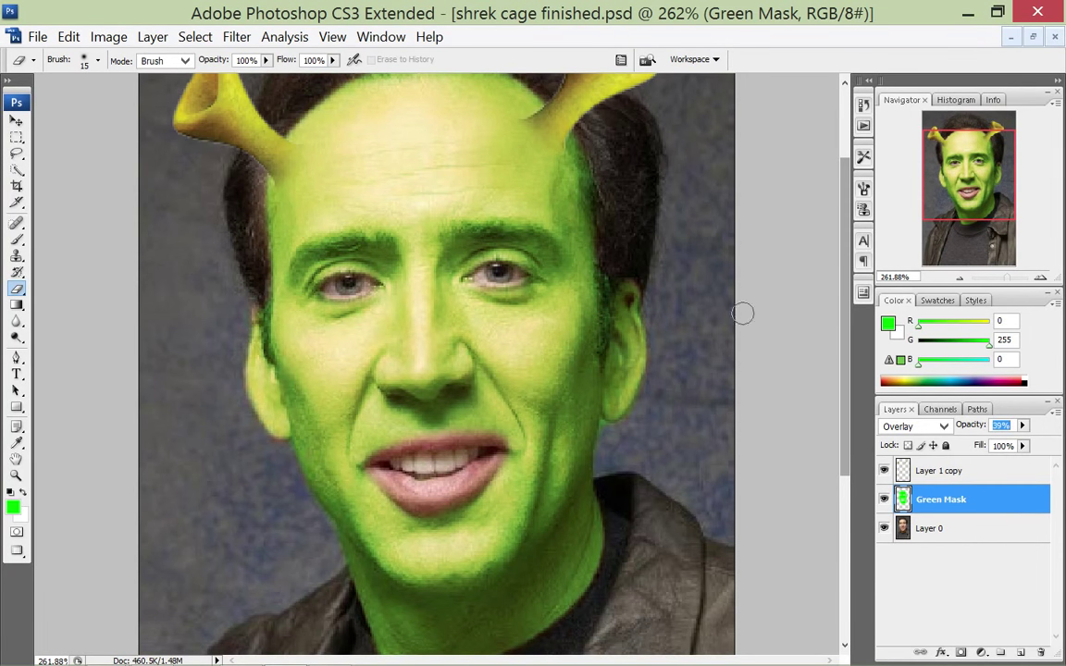
scroll(829, 207, "up", 3)
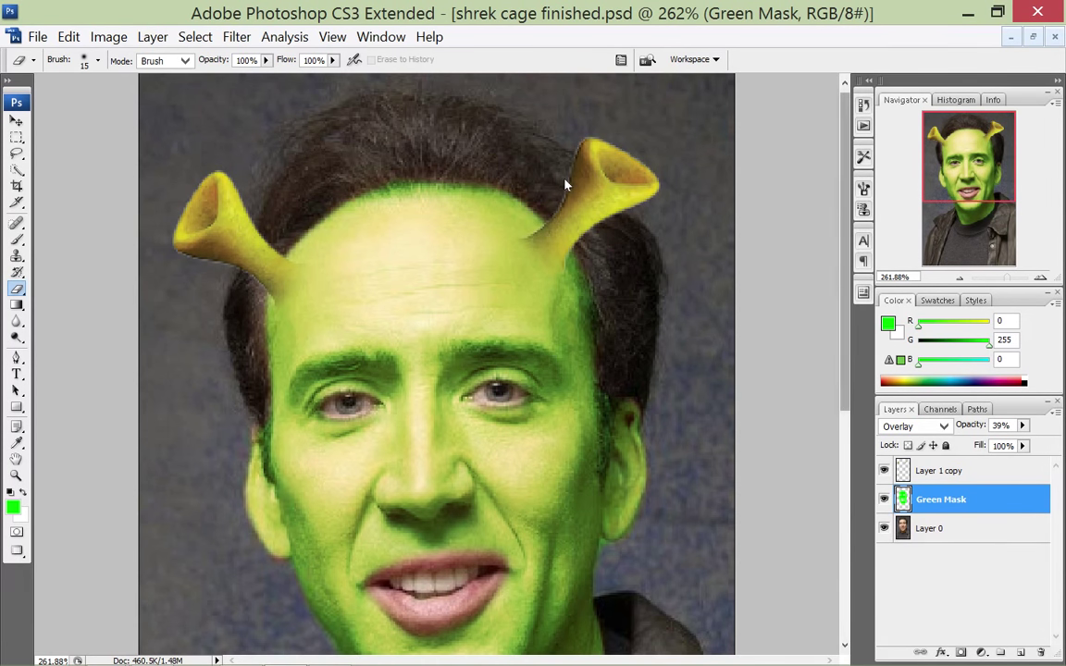
scroll(566, 184, "down", 3)
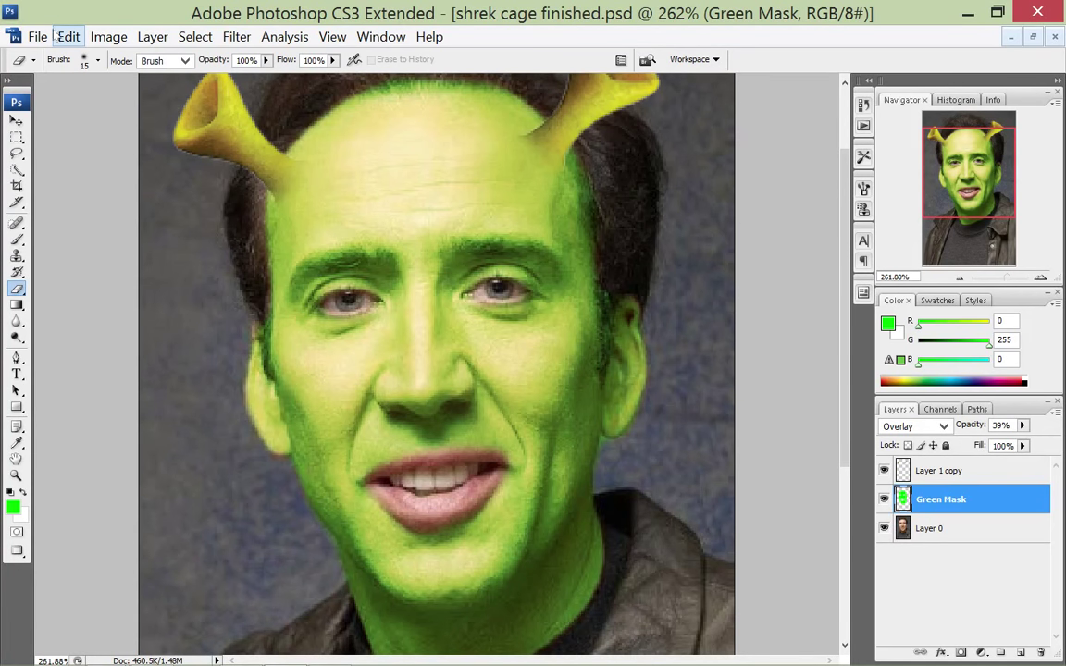
Try shifting the Green Mask layer's hue to -27 with the Hue/Saturation adjustment
left_click(108, 36)
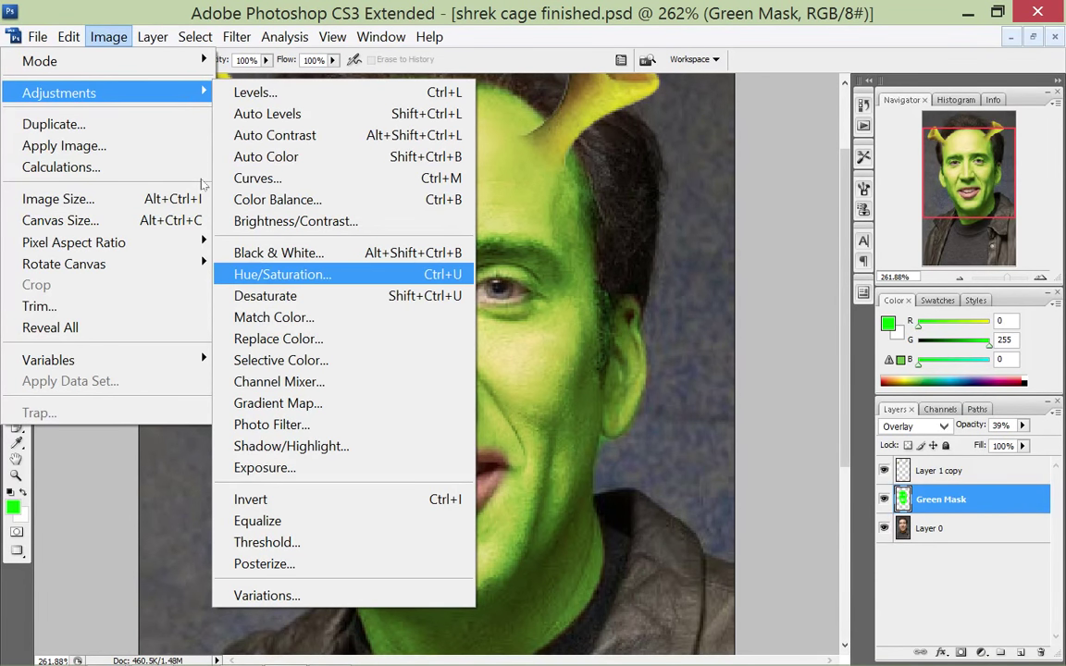
key("Return")
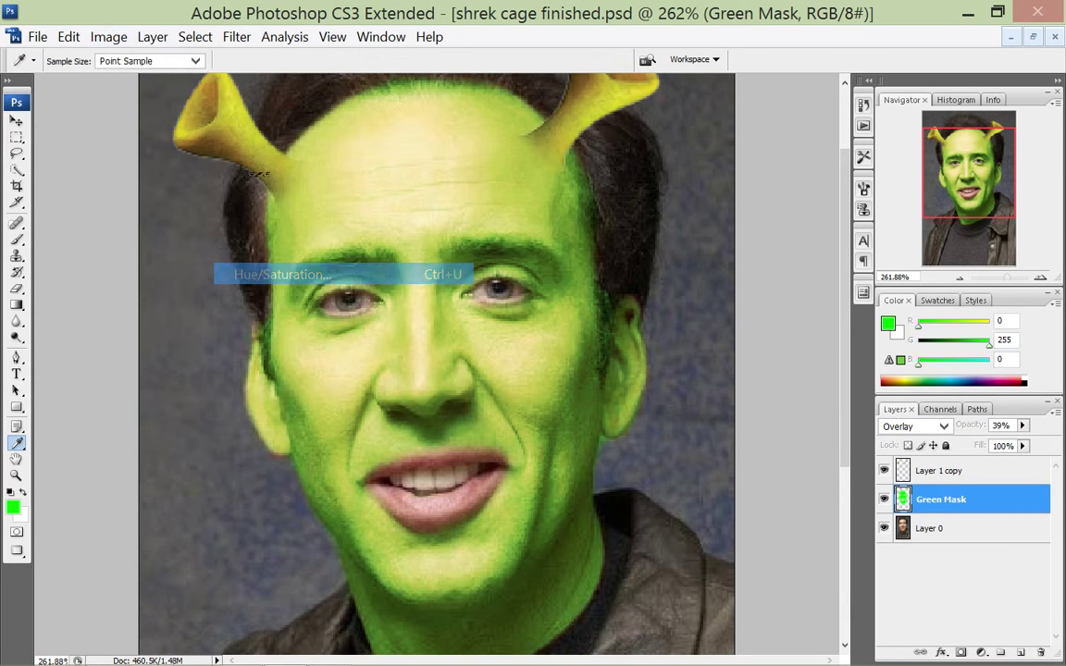
mouse_move(681, 142)
left_mouse_down()
mouse_move(643, 142)
mouse_move(662, 142)
left_mouse_up()
key("Up")
key("Up")
key("Up")
key("Up")
key("Up")
key("Up")
key("Up")
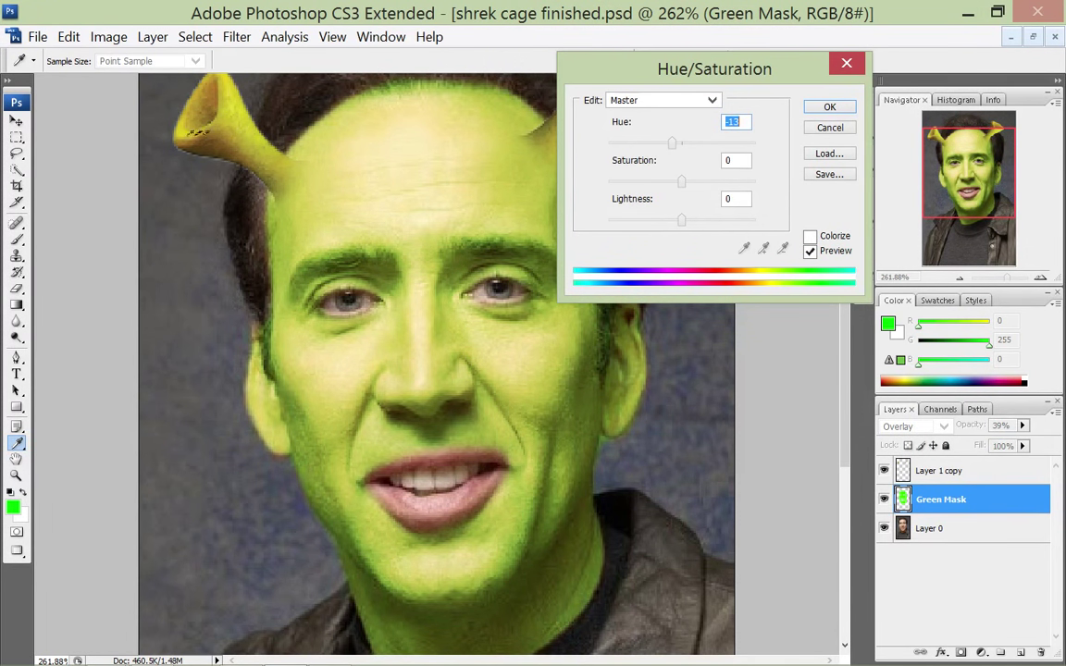
key("shift+Down")
key("Down")
key("Down")
key("Down")
key("Down")
key("Down")
key("Down")
key("Down")
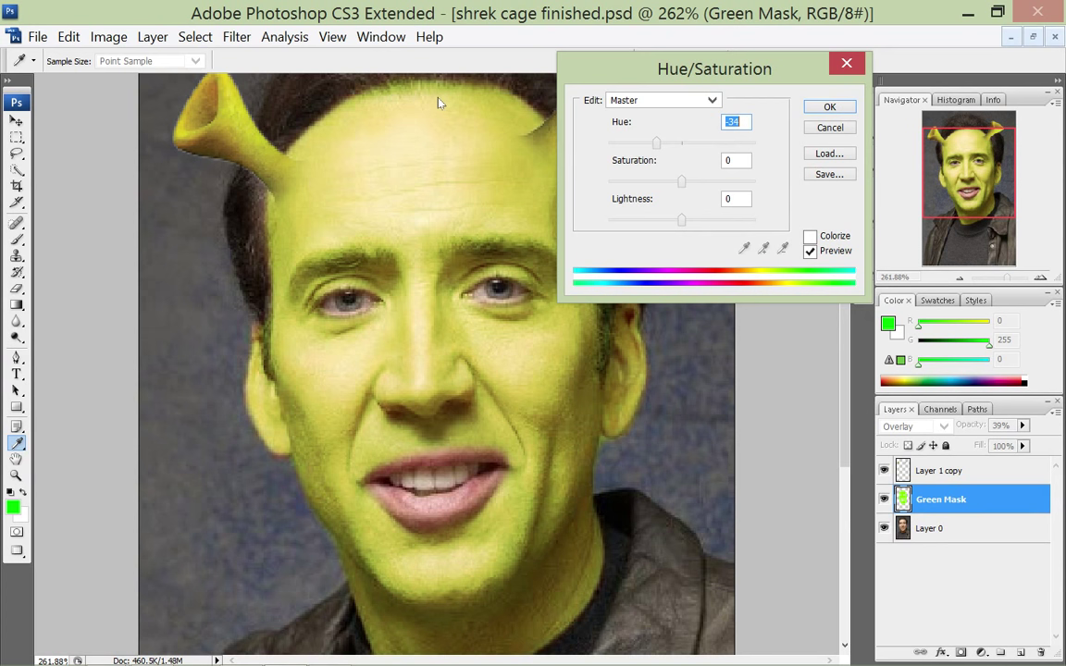
key("Up")
key("Up")
key("Up")
key("Up")
key("Up")
key("Up")
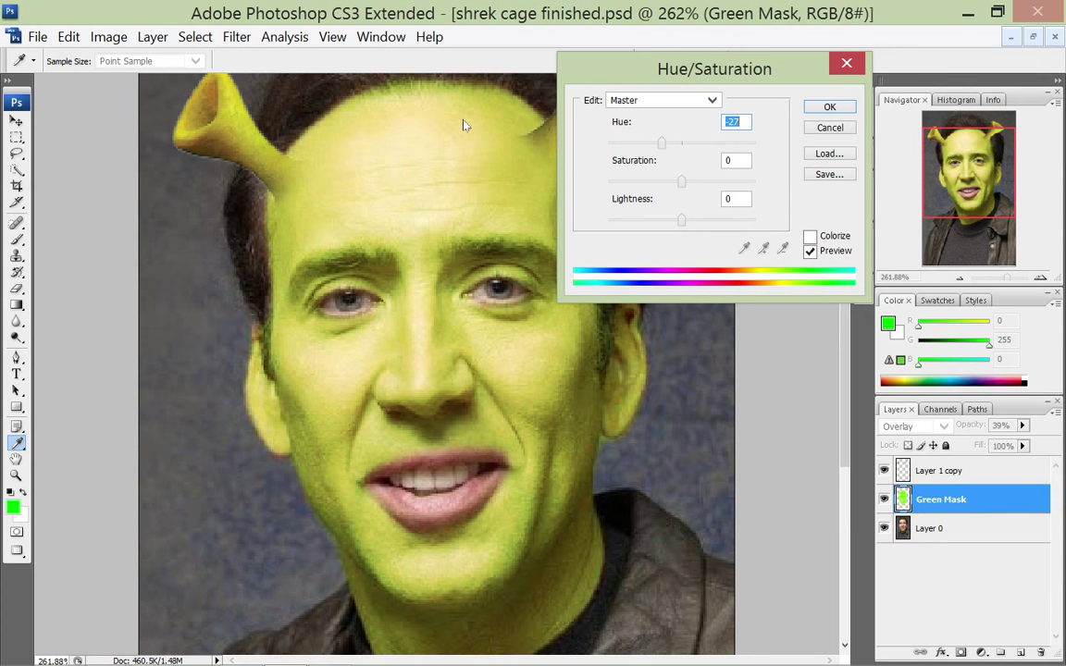
Try a saturation of +13 and a lightness of -1 on the Green Mask layer after testing the extremes
key("Tab")
type("-100")
mouse_move(608, 181)
left_mouse_down()
mouse_move(713, 182)
mouse_move(608, 181)
left_mouse_up()
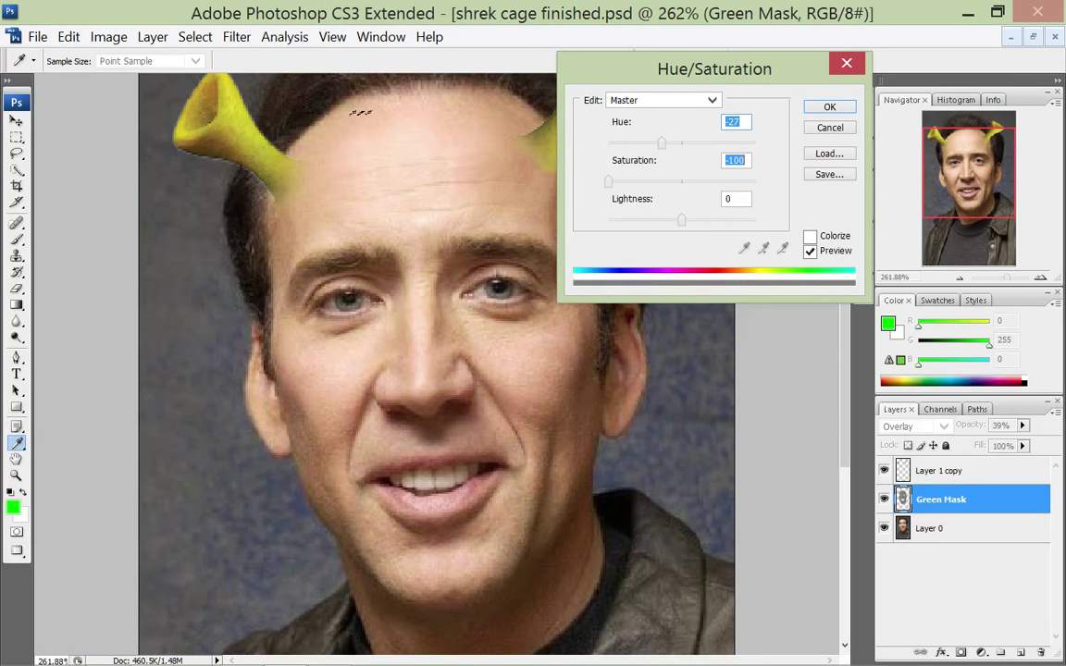
type("95")
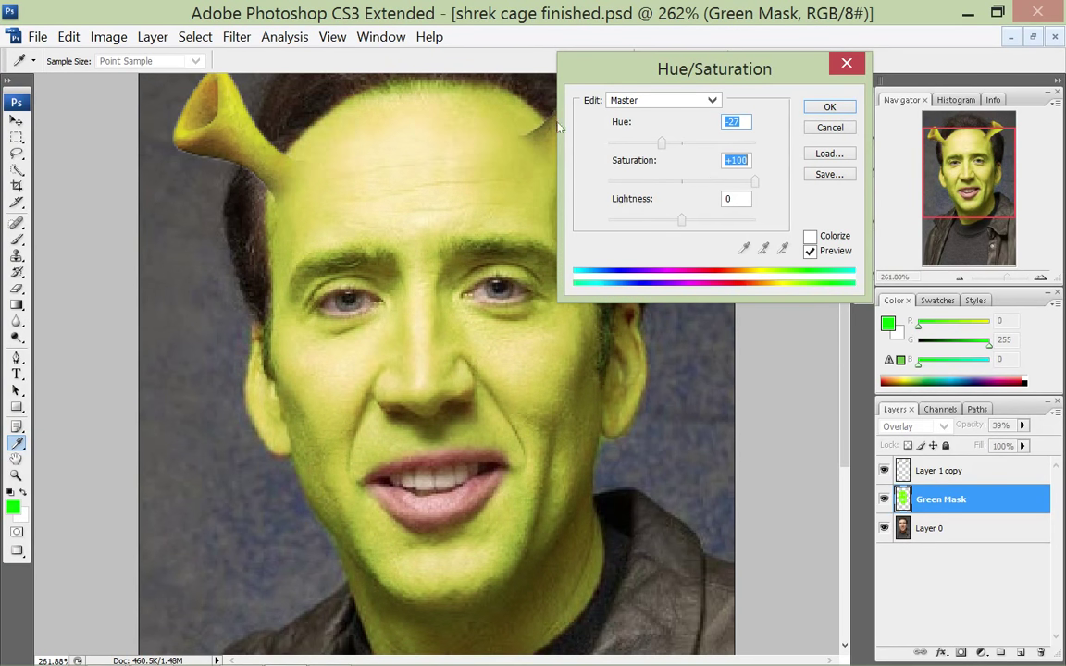
type("13")
key("Tab")
type("43-100")
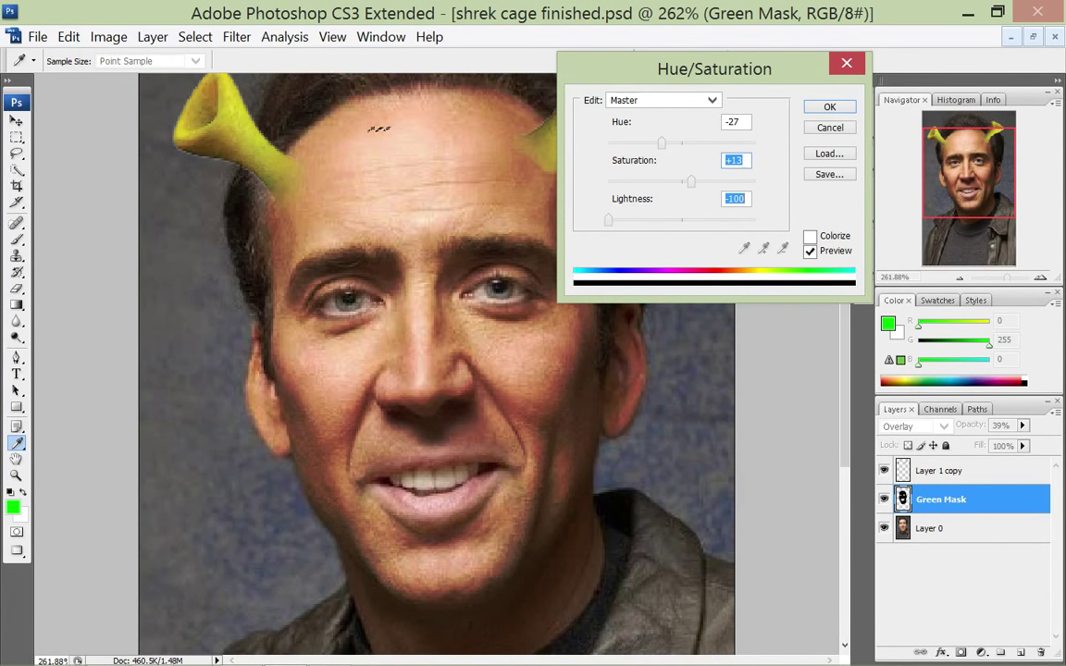
type("0")
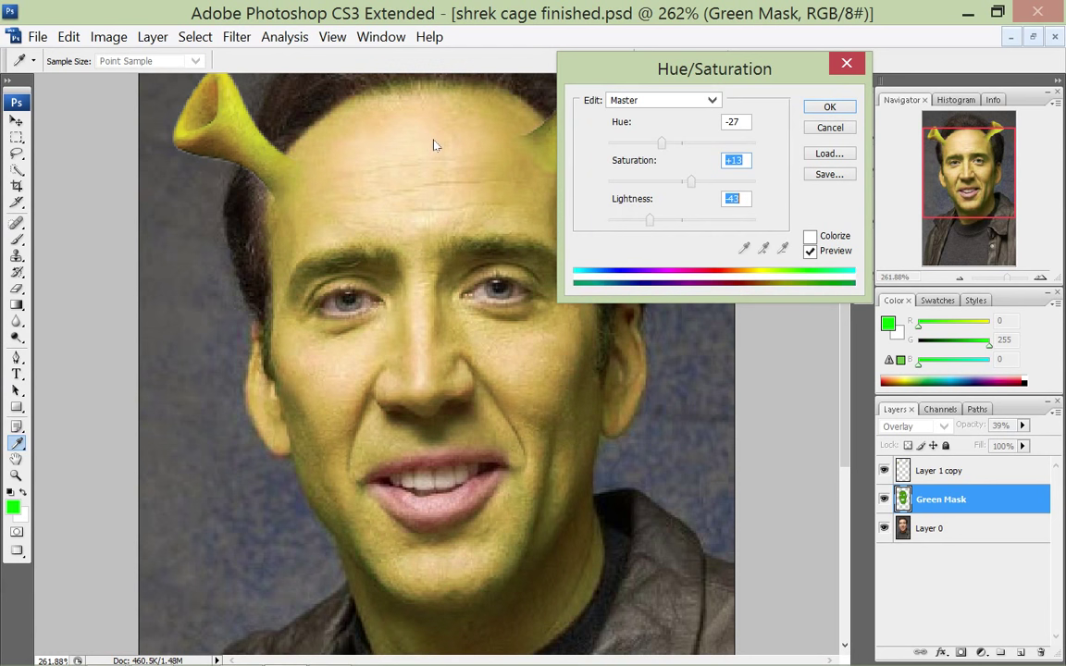
key("Down")
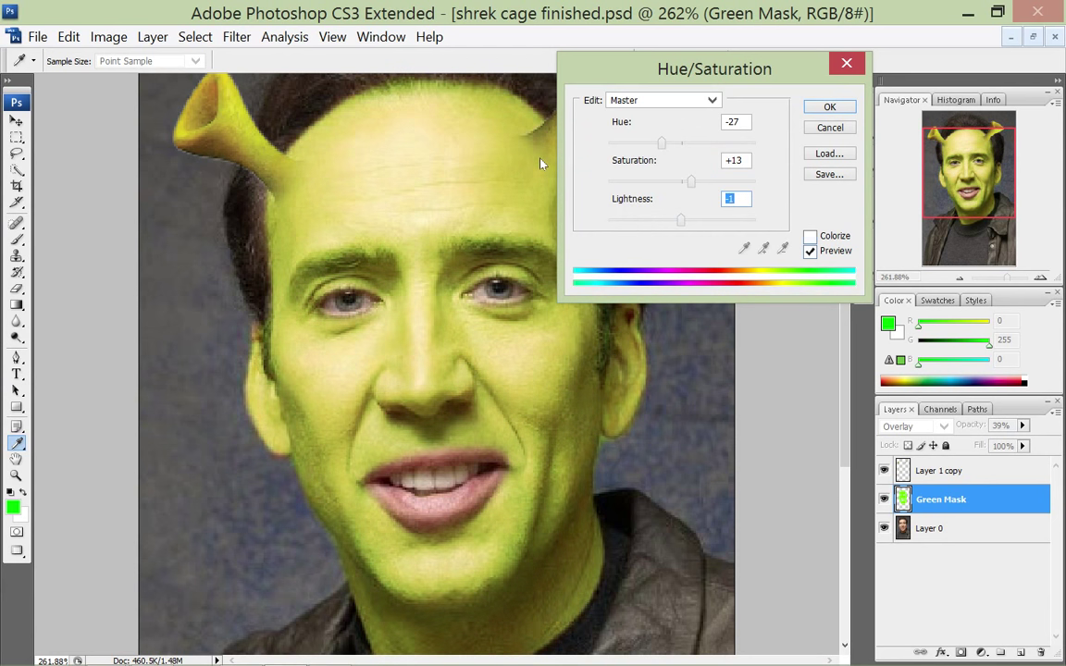
Try colorizing the Green Mask layer with hue 229 and saturation 100, and cancel the Hue/Saturation adjustment
key("alt+o")
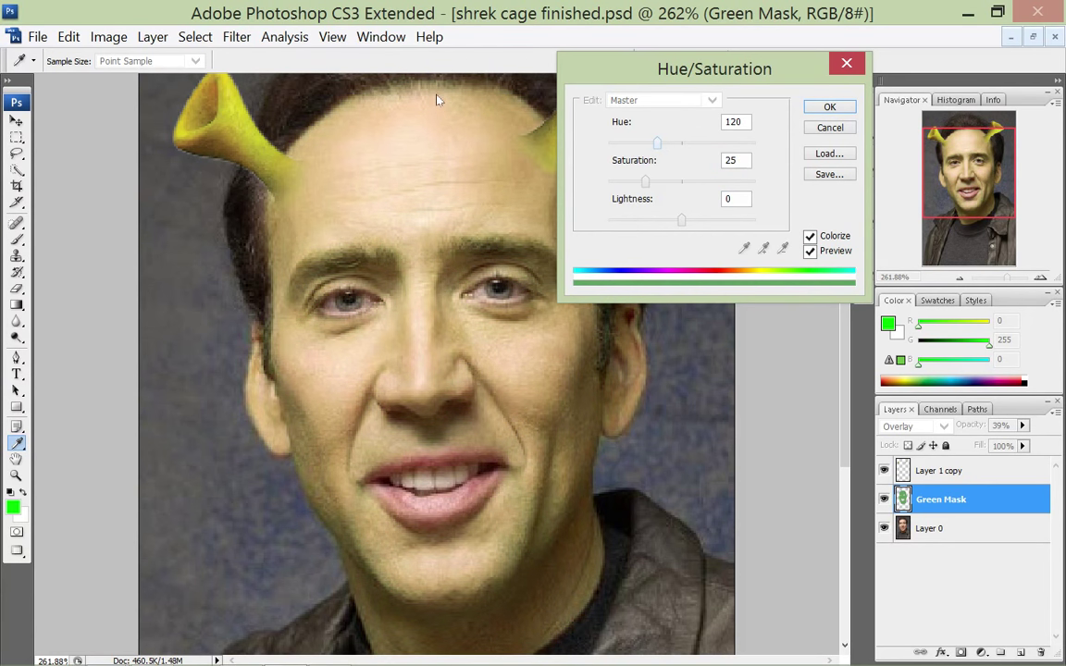
mouse_move(657, 143)
left_mouse_down()
mouse_move(705, 143)
mouse_move(686, 143)
left_mouse_up()
left_click_drag(646, 181, 646, 181)
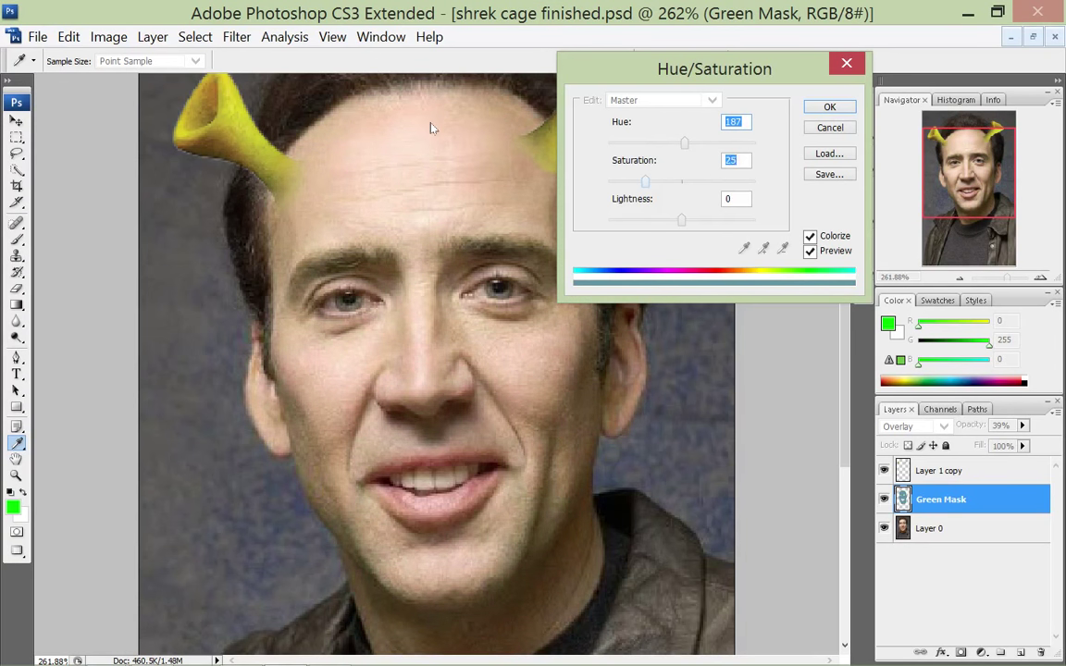
type("83")
left_click_drag(684, 143, 688, 143)
left_click_drag(734, 181, 755, 182)
mouse_move(688, 143)
left_mouse_down()
mouse_move(676, 143)
mouse_move(700, 143)
left_mouse_up()
left_click_drag(468, 99, 469, 99)
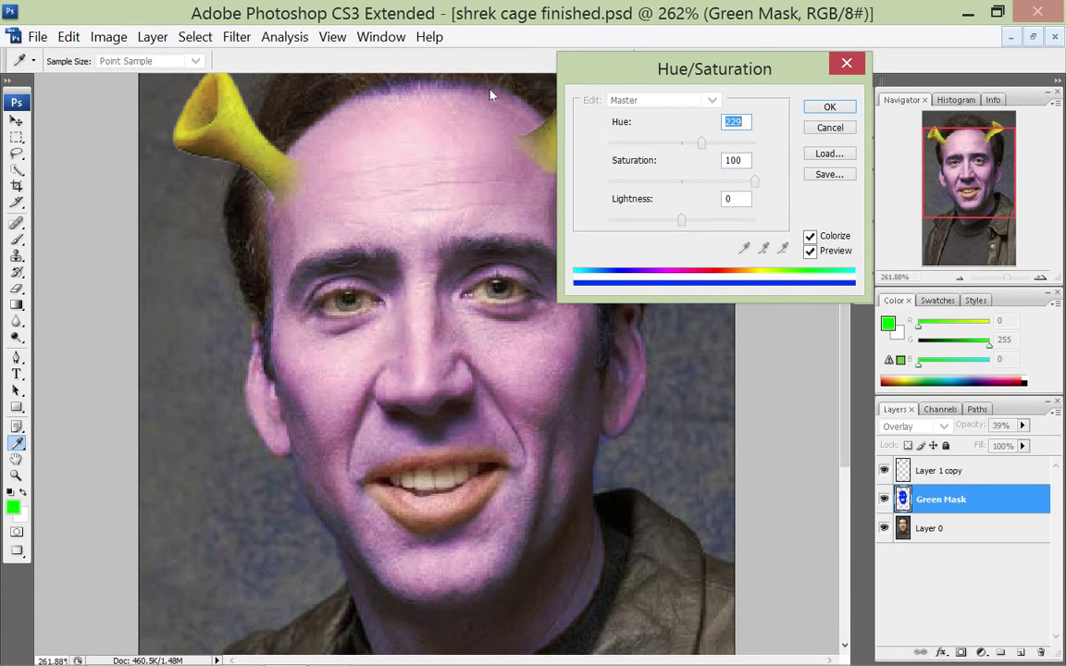
key("Escape")
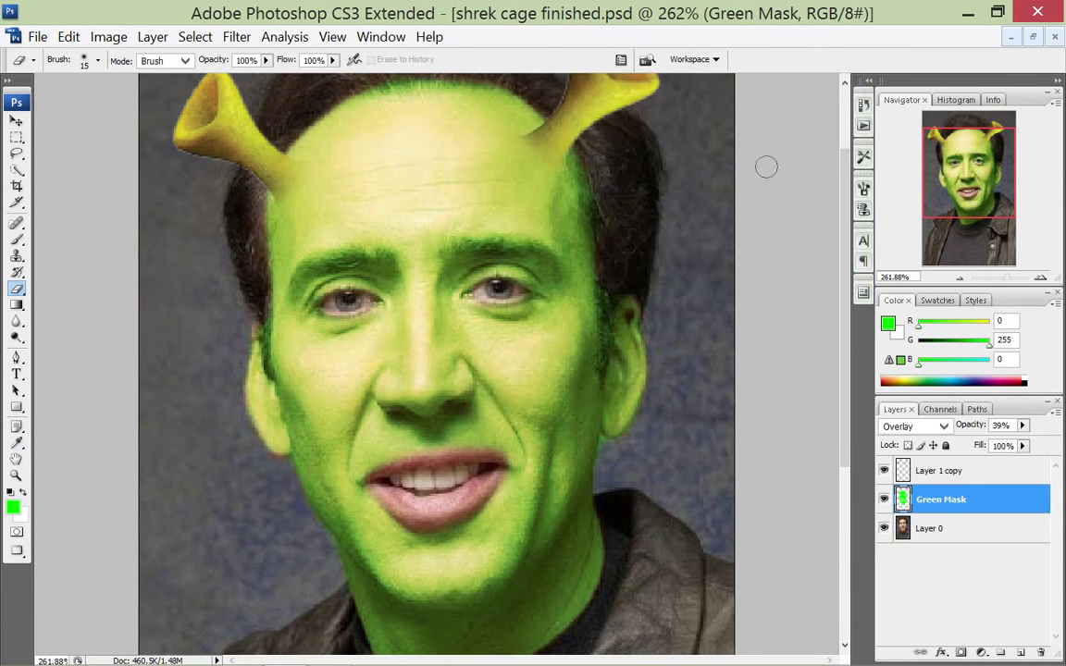
Apply a Brightness/Contrast adjustment to the Green Mask layer with brightness -67 and contrast +100
left_click(109, 36)
mouse_move(97, 92)
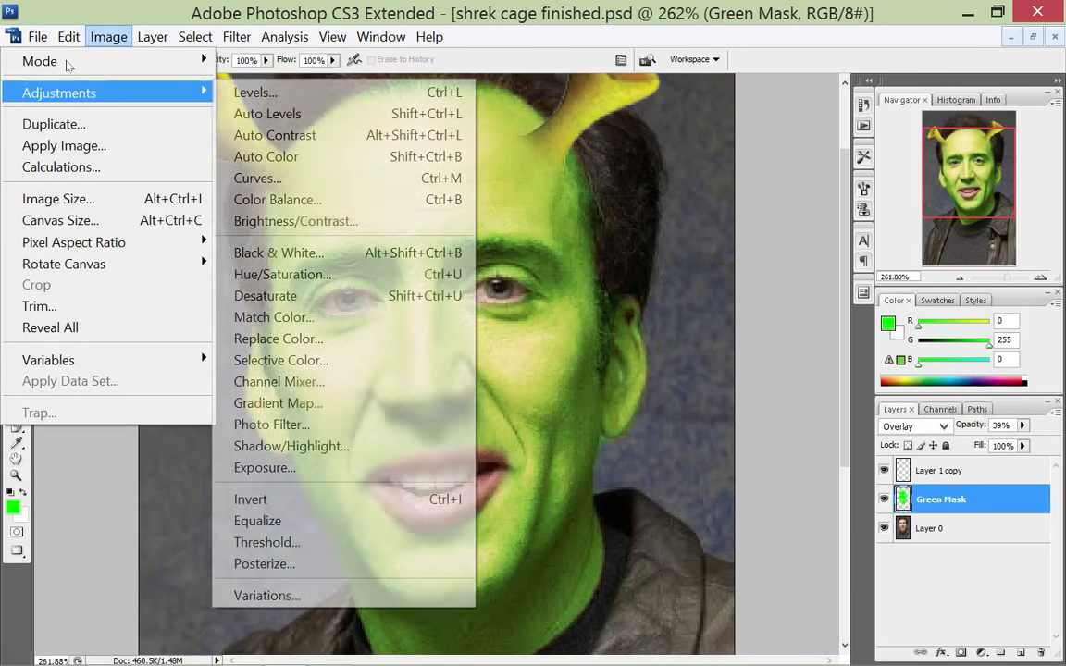
key("Up")
key("Up")
key("Down")
key("Down")
key("Down")
key("Up")
key("Up")
key("Up")
key("Down")
key("Down")
key("Down")
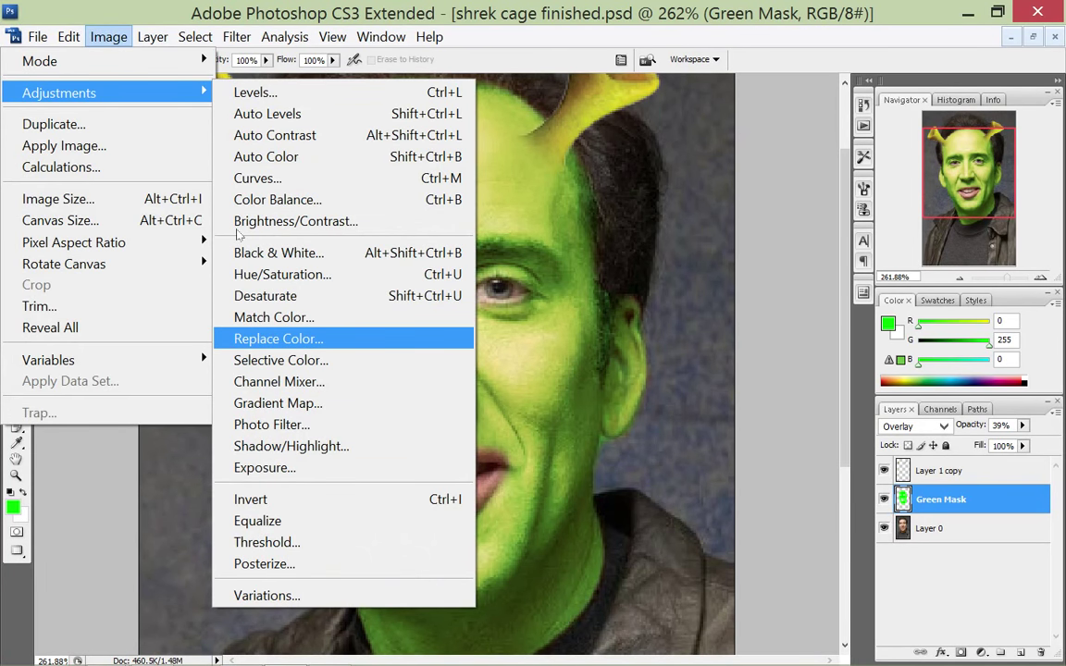
key("Up")
key("Up")
key("Up")
key("Up")
key("Up")
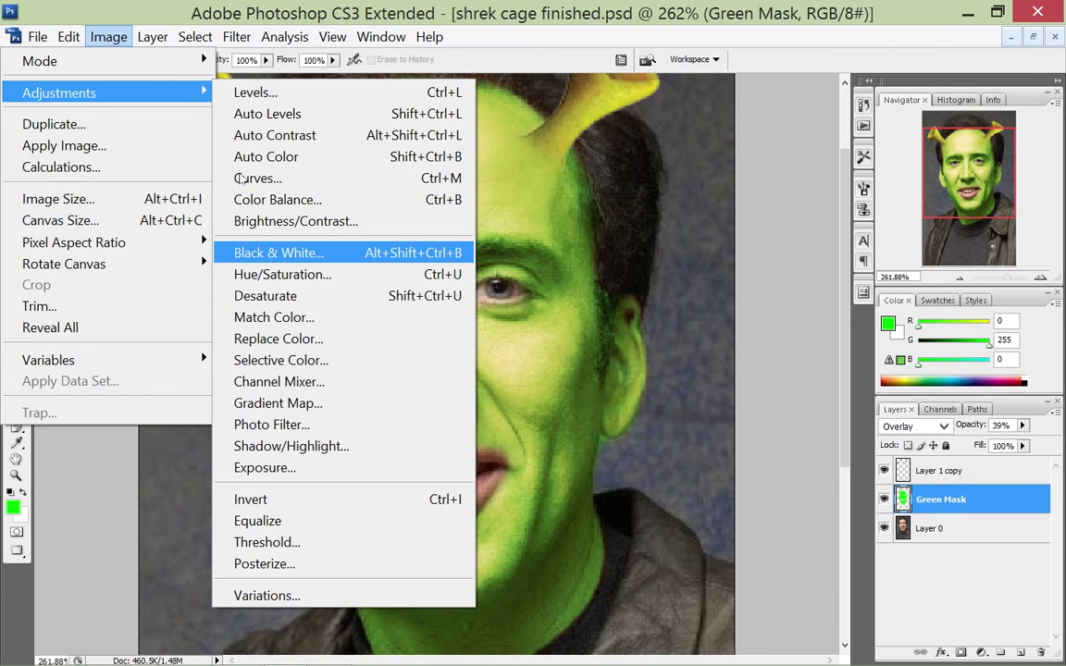
key("Return")
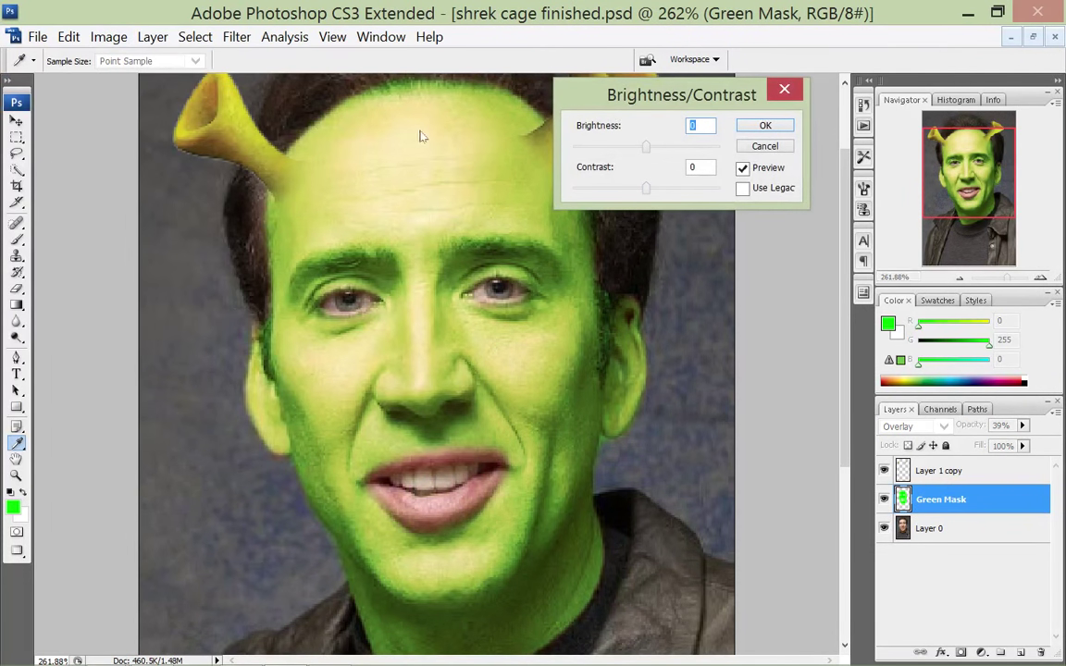
left_click_drag(646, 187, 720, 187)
left_click_drag(646, 147, 689, 147)
key("shift+Tab")
type("-126")
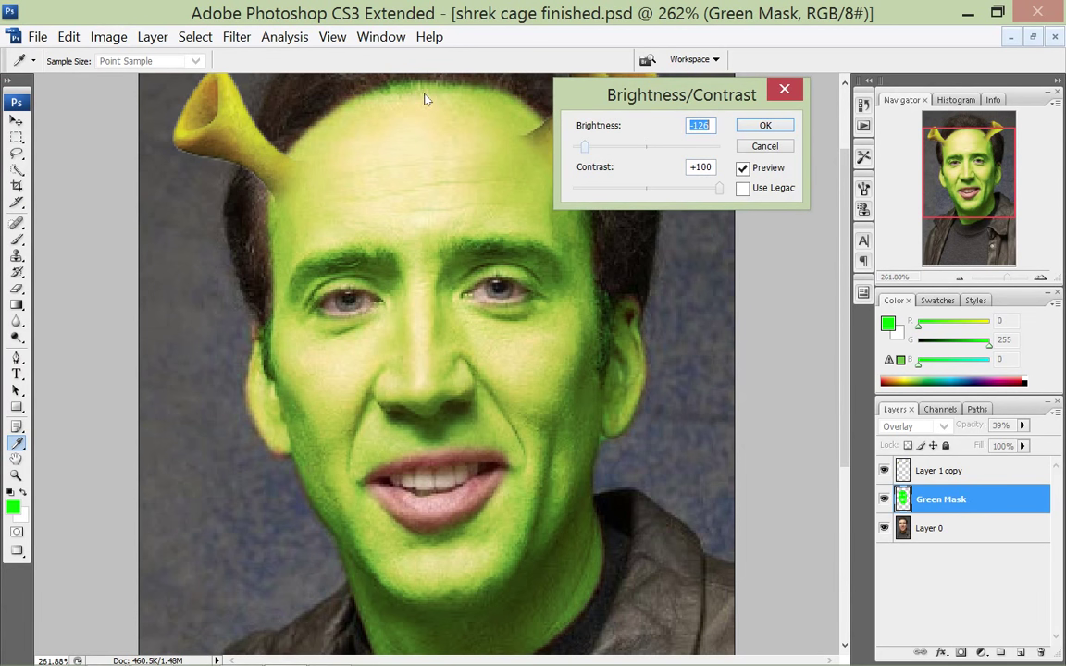
type("-67")
left_click(765, 125)
key("e")
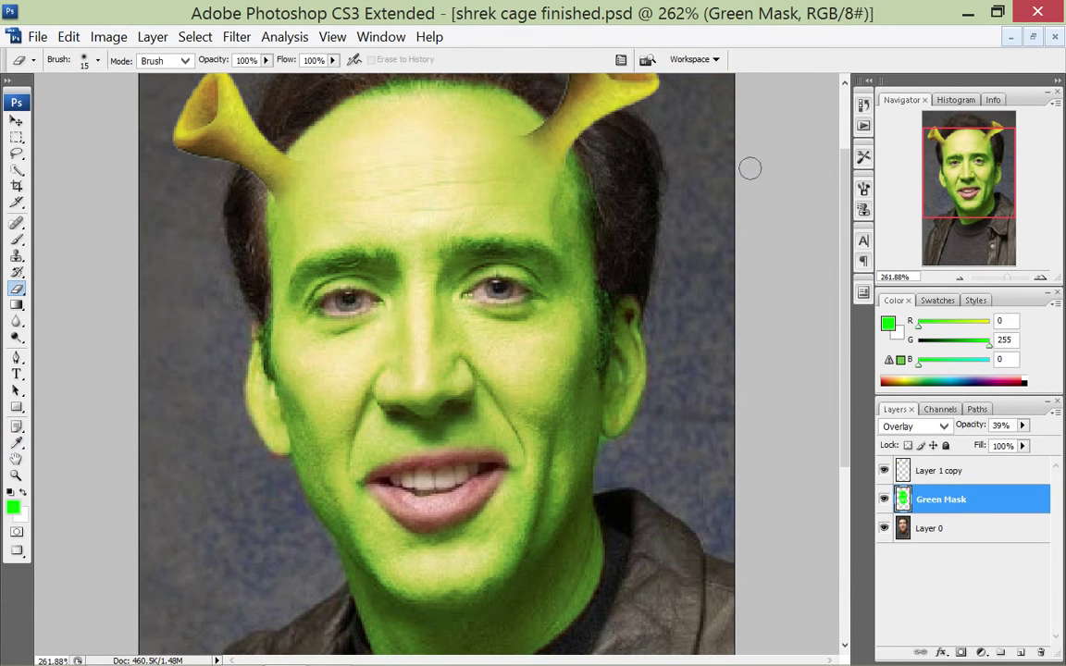
left_click(108, 36)
left_click(84, 12)
key("alt+Tab")
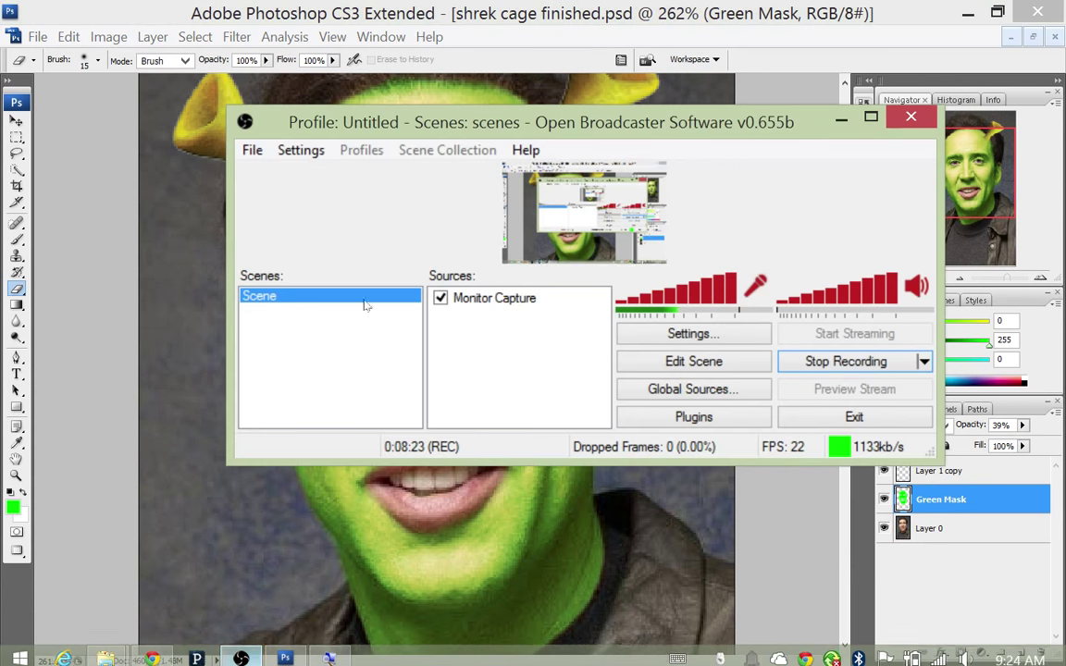